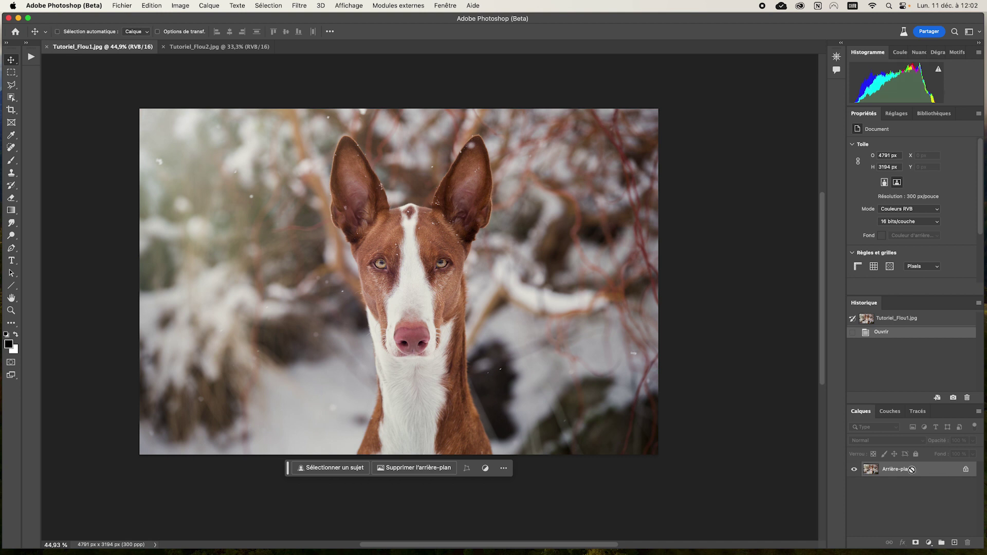
Step: Duplicate the photo layer and name the copy Fond
key("super+j")
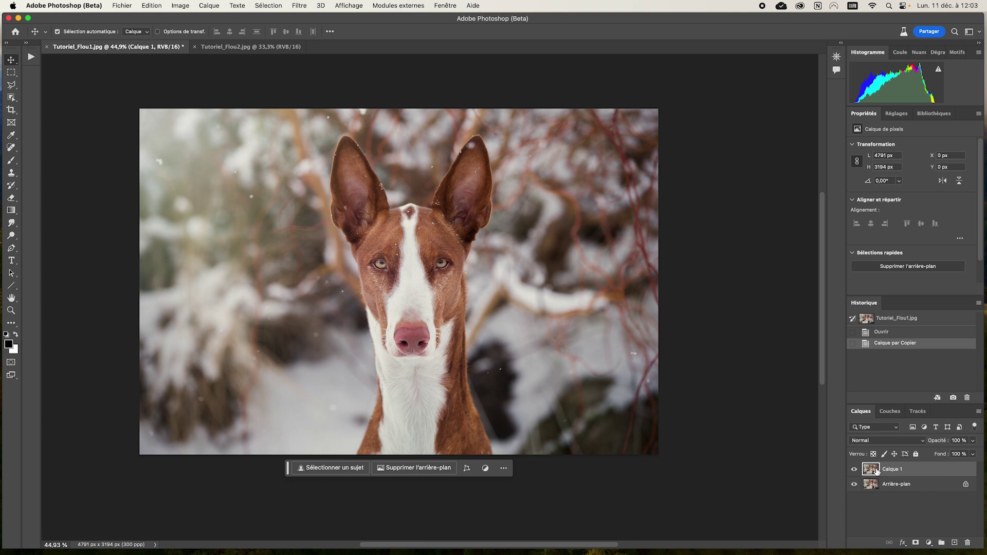
double_click(895, 468)
type("Fond")
key("Return")
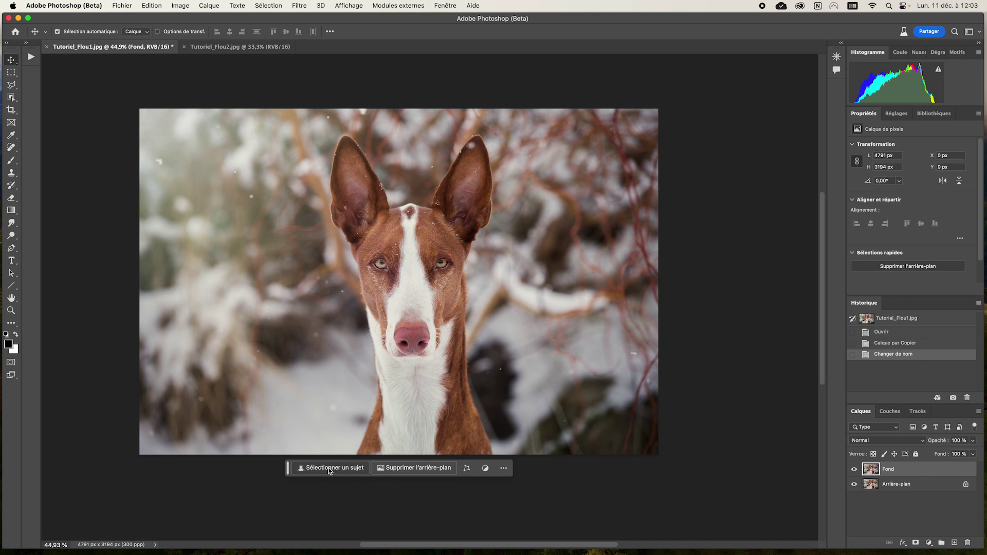
Step: Select the dog with Select Subject and open Select and Mask
left_click(345, 470)
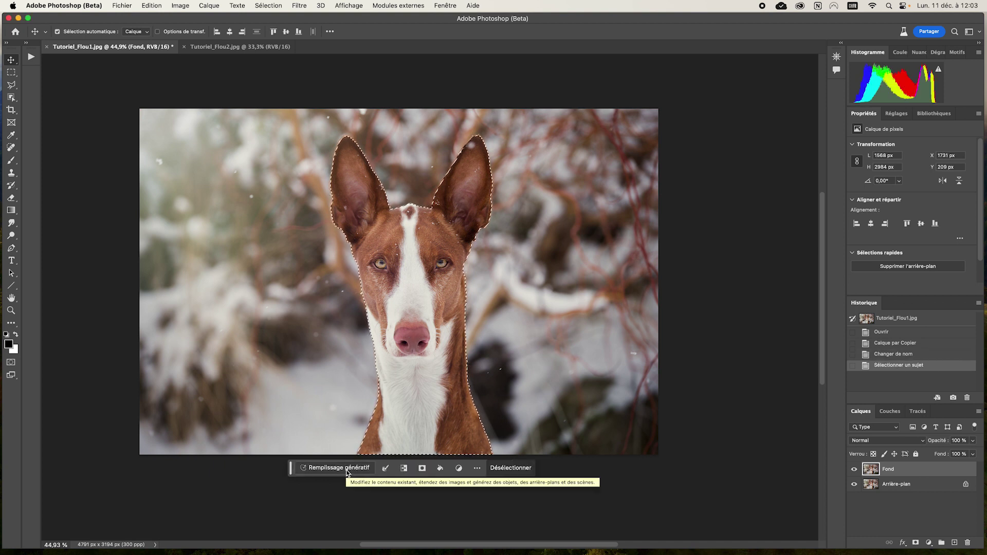
left_click(387, 468)
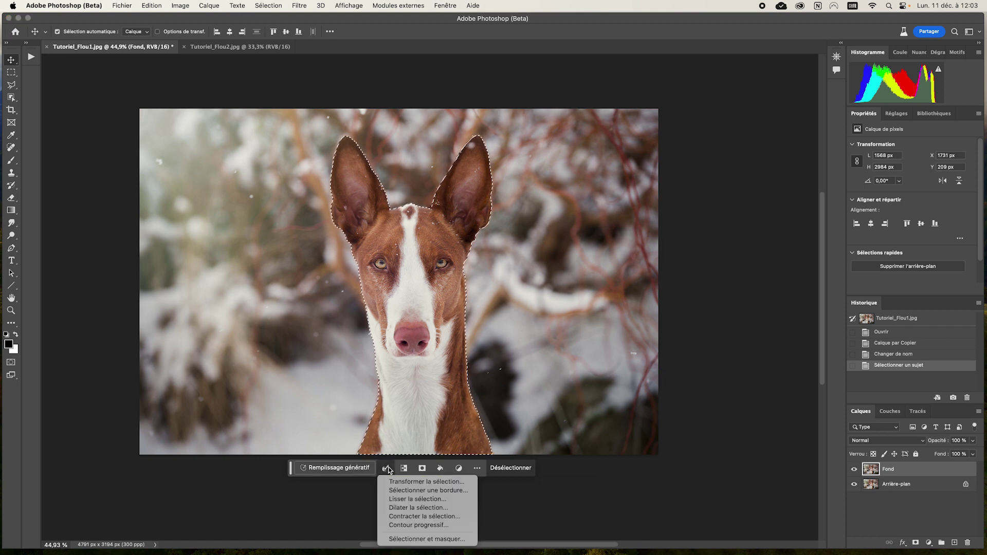
left_click(418, 539)
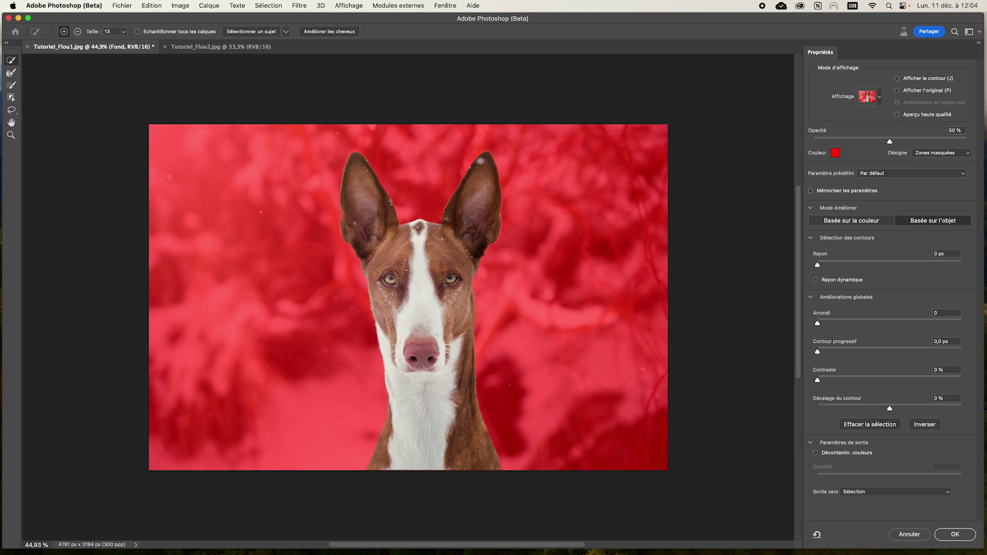
Step: Zoom and pan to frame the dog's nose, eyes and ears
scroll(353, 329, "up", 3)
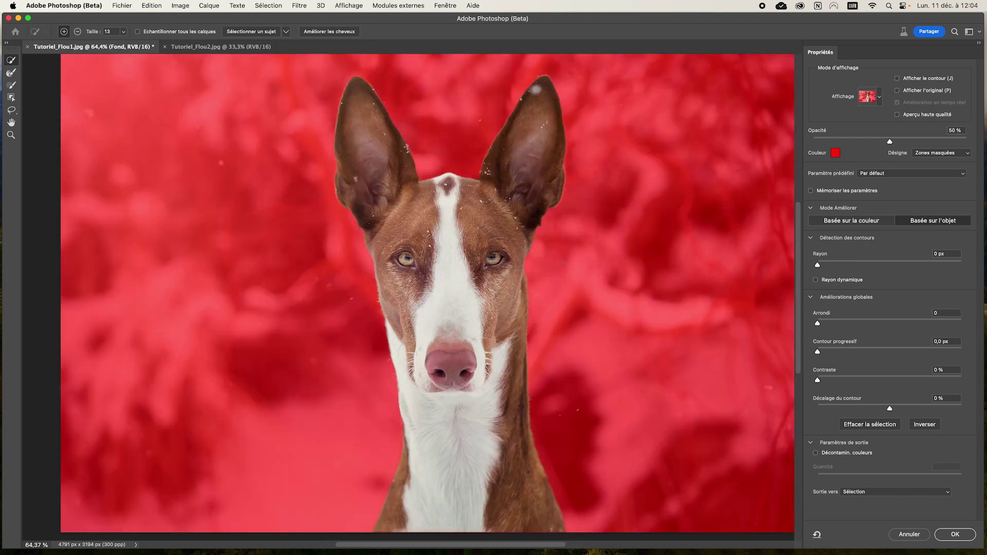
scroll(541, 268, "up", 3)
scroll(538, 271, "up", 3)
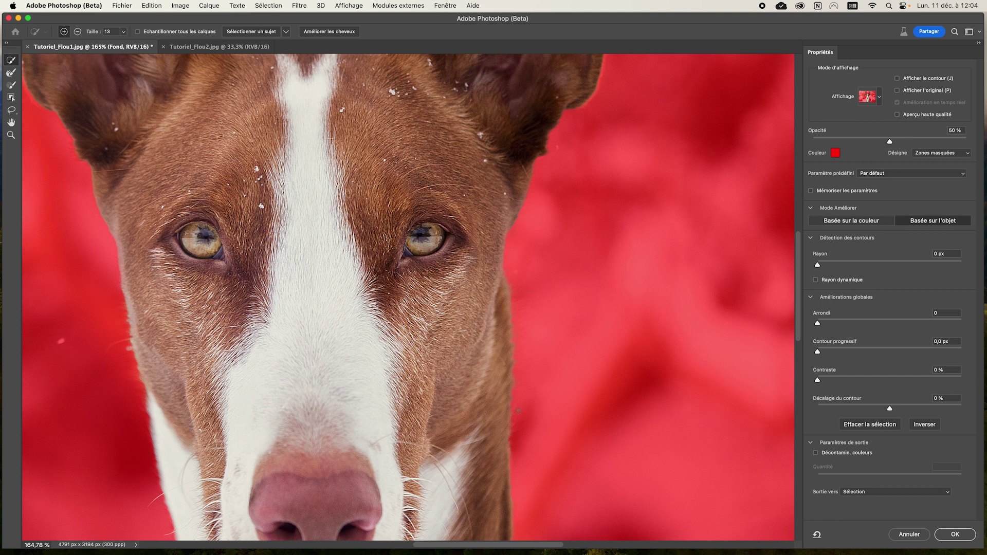
left_click_drag(516, 413, 505, 260)
mouse_move(522, 408)
left_mouse_down()
mouse_move(511, 264)
mouse_move(477, 146)
left_mouse_up()
left_click_drag(346, 269, 456, 403)
mouse_move(268, 129)
left_mouse_down()
mouse_move(304, 173)
mouse_move(287, 360)
left_mouse_up()
left_click_drag(288, 205, 285, 293)
left_click_drag(283, 128, 283, 303)
left_click_drag(281, 212, 280, 318)
Step: Refine the fur edges with the Refine Edge Brush, outputting to New Layer with Layer Mask
left_click(10, 73)
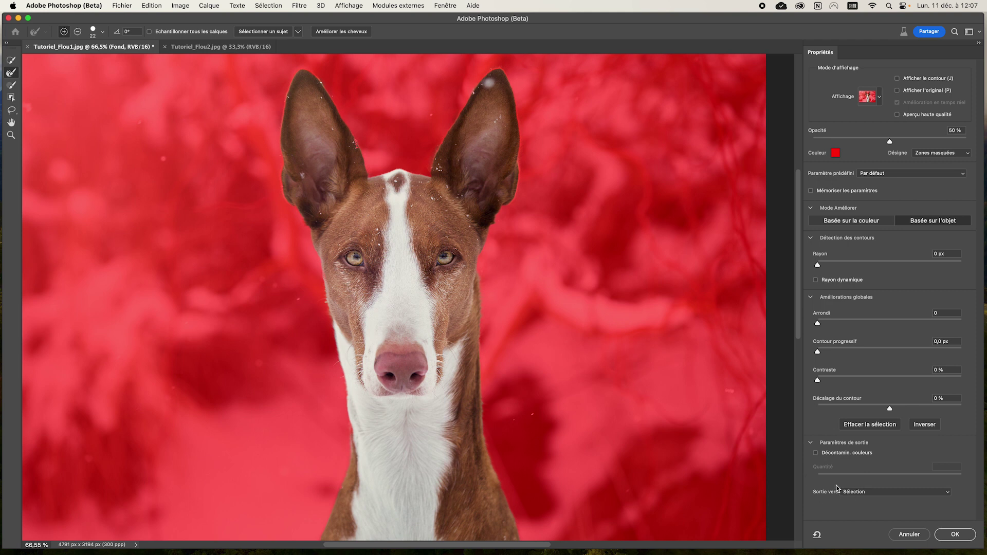
left_click(868, 492)
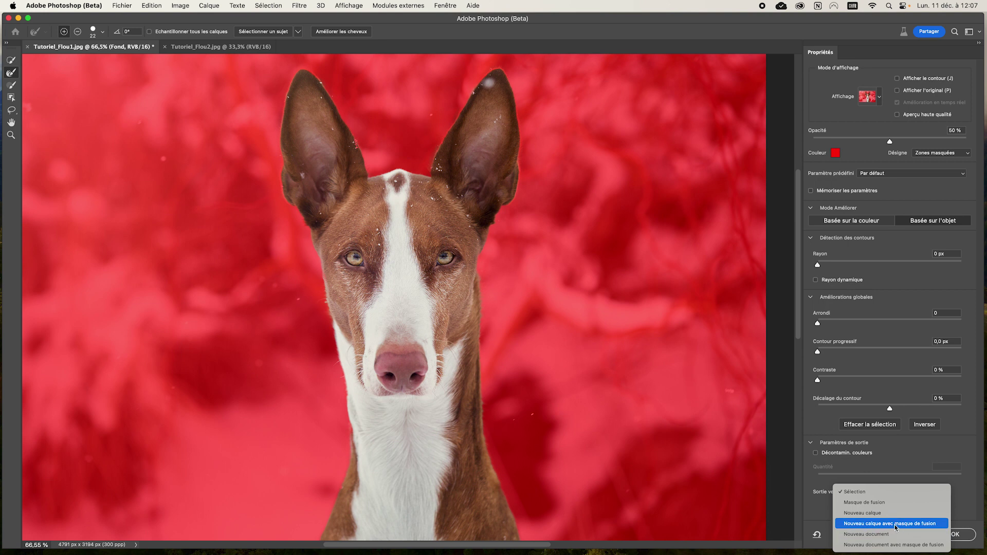
left_click(895, 523)
Step: Apply the refinement, show Fond again, and rename the masked layer Sujet
left_click(957, 534)
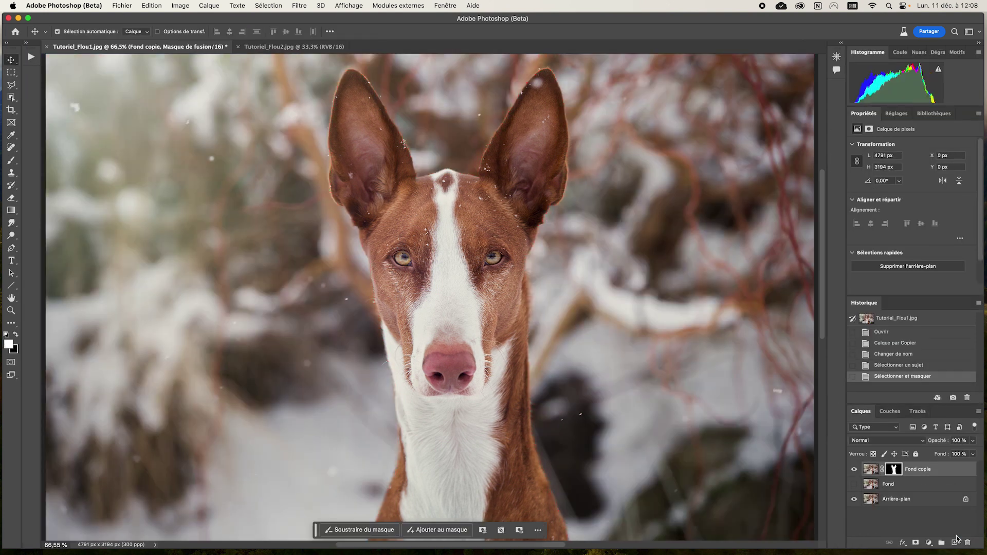
left_click(904, 484)
left_click(853, 484)
double_click(920, 468)
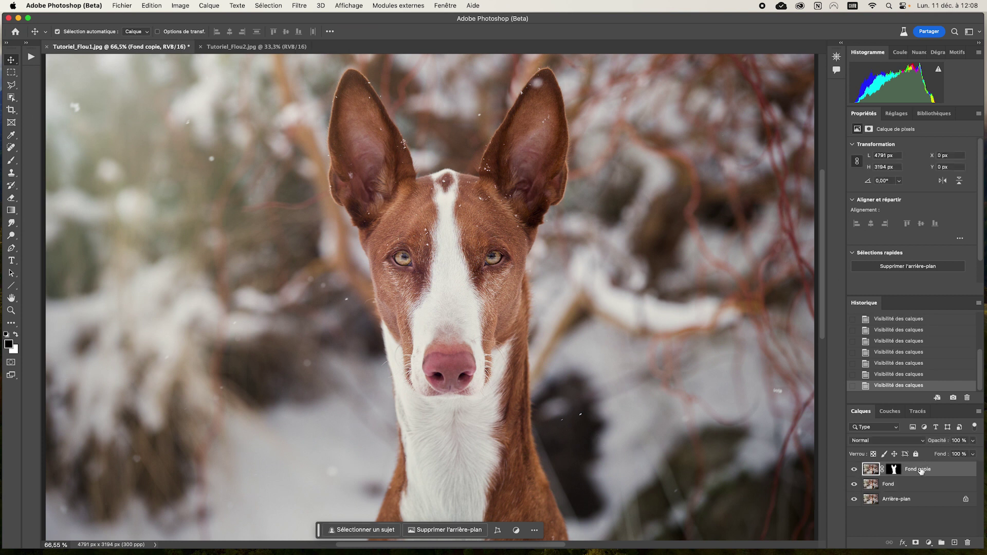
type("Sujet")
key("Return")
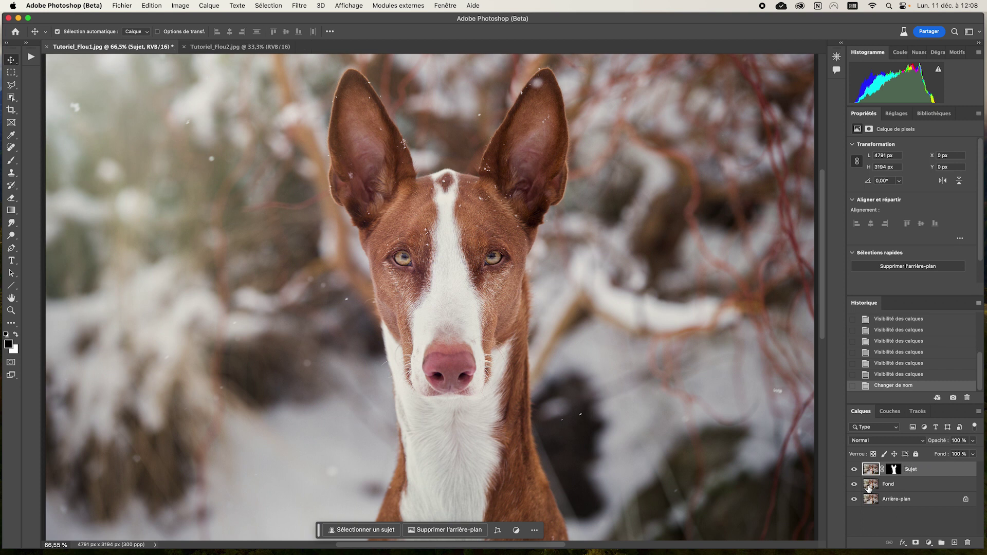
Step: Hide Sujet and select the dog again on the Fond layer
left_click(854, 469)
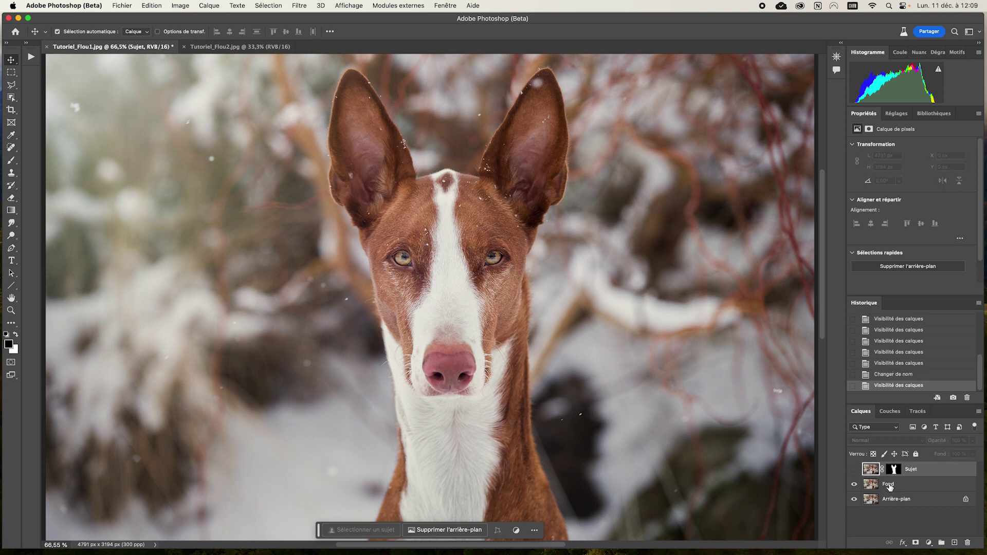
left_click(870, 487)
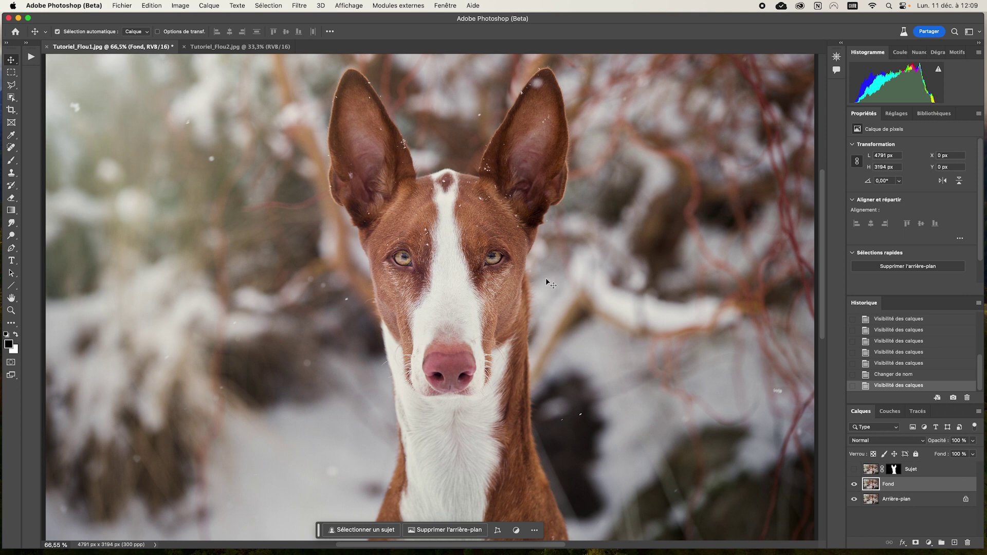
left_click(366, 529)
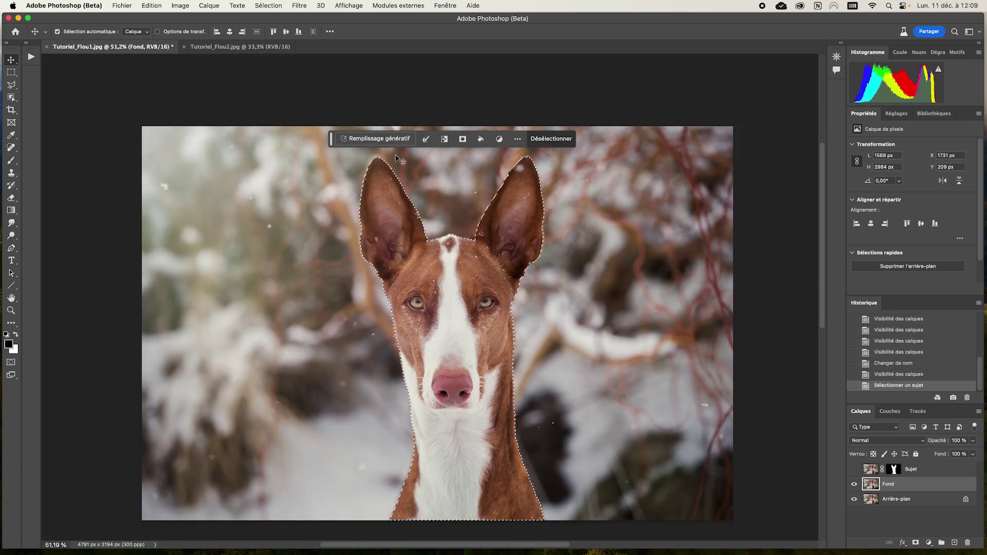
Step: Expand the dog selection on Fond by 30 pixels
left_click(426, 143)
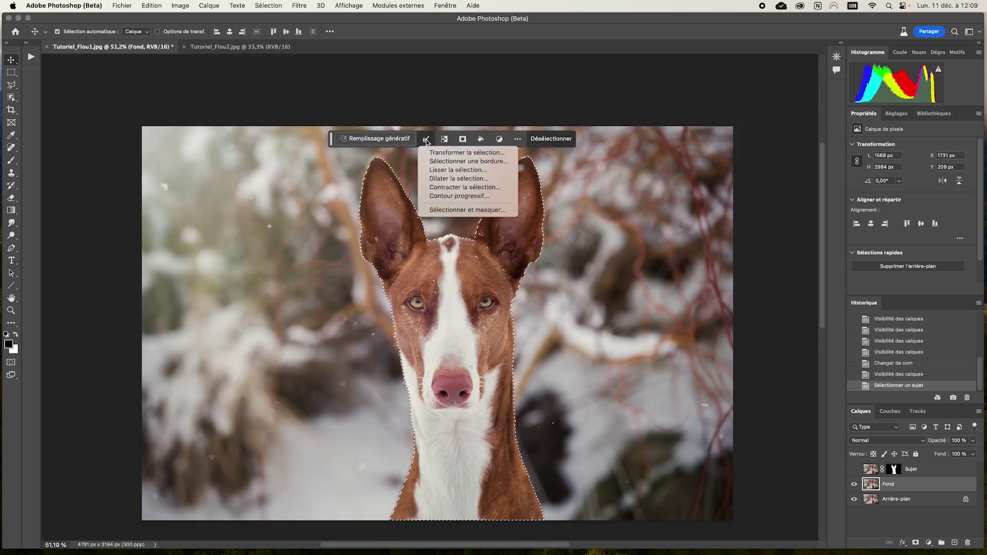
left_click(497, 179)
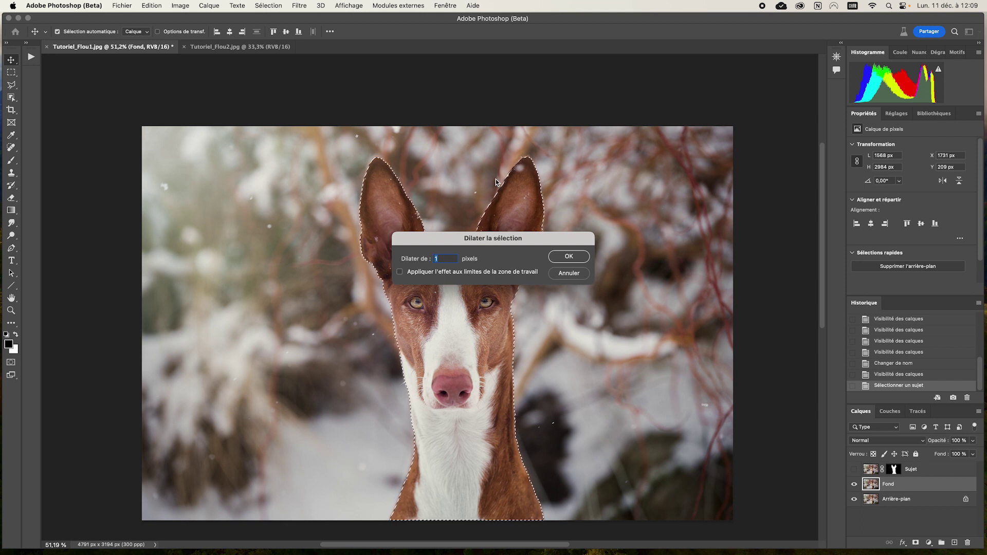
type("30")
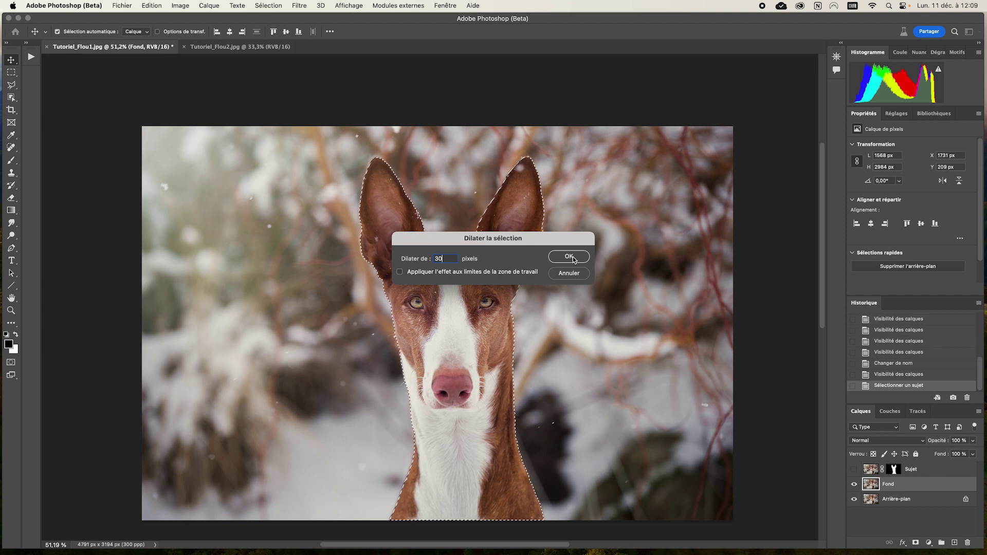
left_click(568, 256)
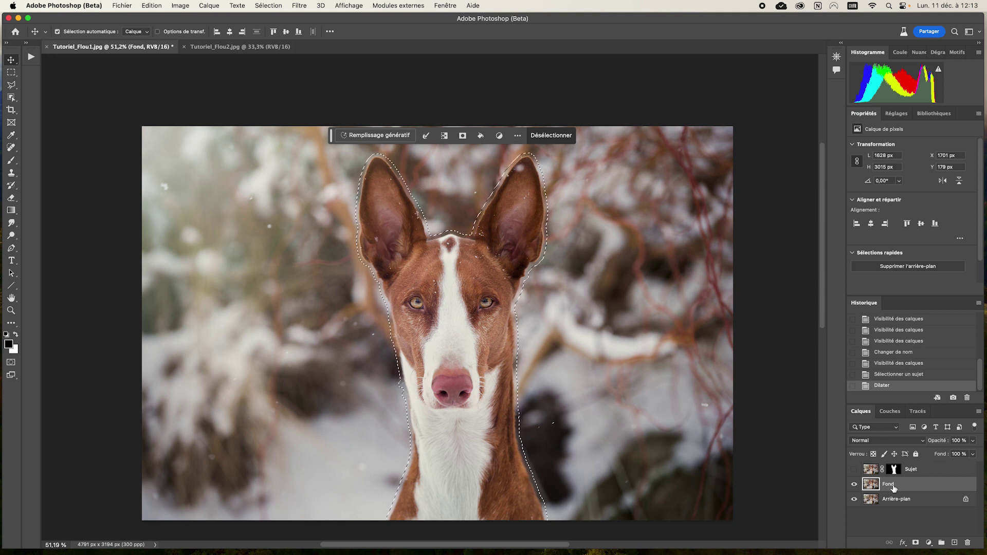
Step: Content-Aware fill the expanded dog selection on Fond, then deselect
left_click(151, 6)
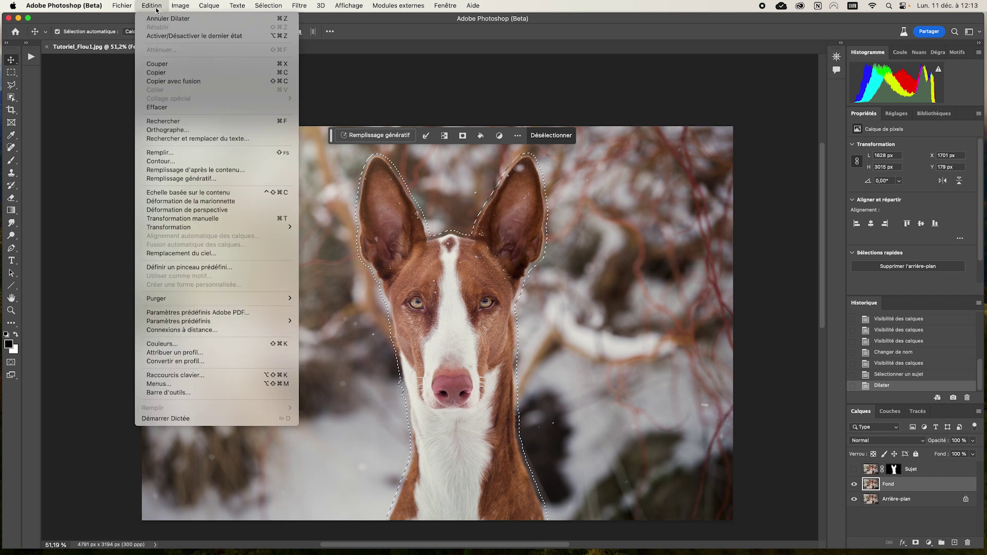
left_click(184, 153)
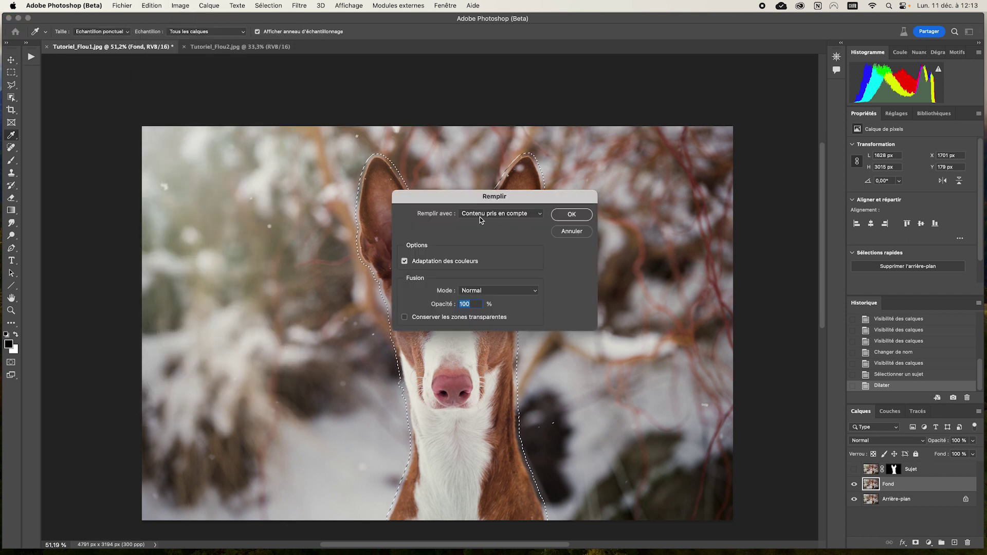
left_click(573, 215)
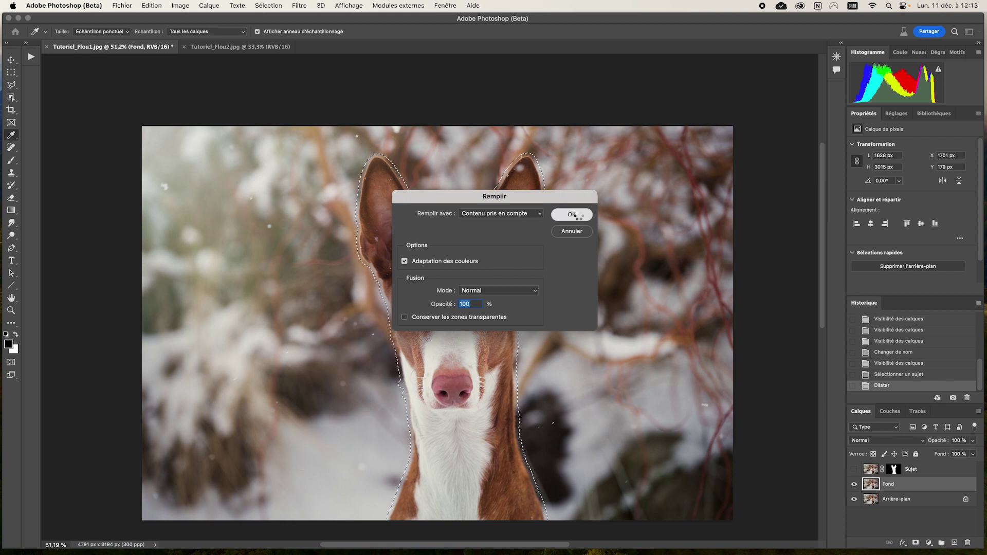
key("v")
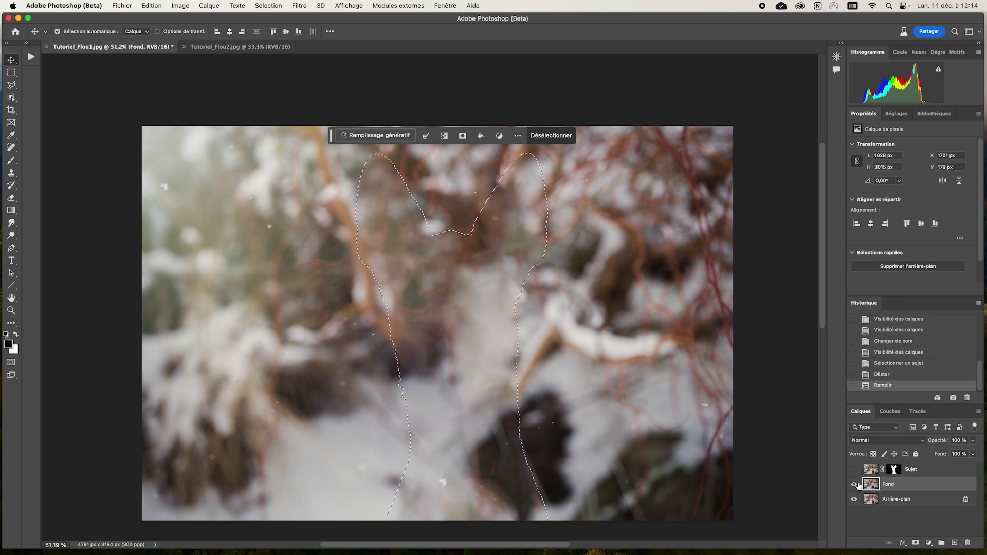
key("super+d")
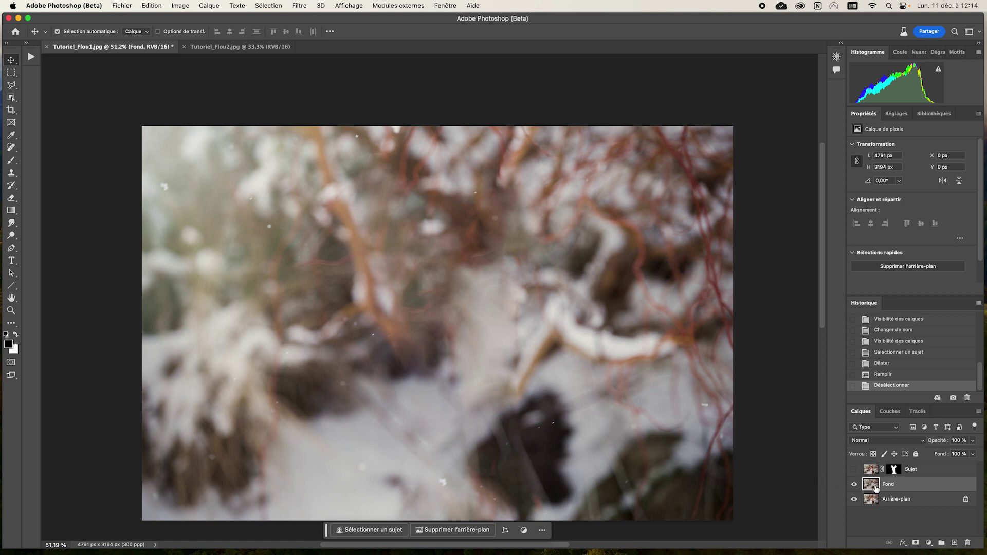
Step: Toggle Sujet's visibility to compare the dog with the filled background, then make Fond active
left_click(853, 469)
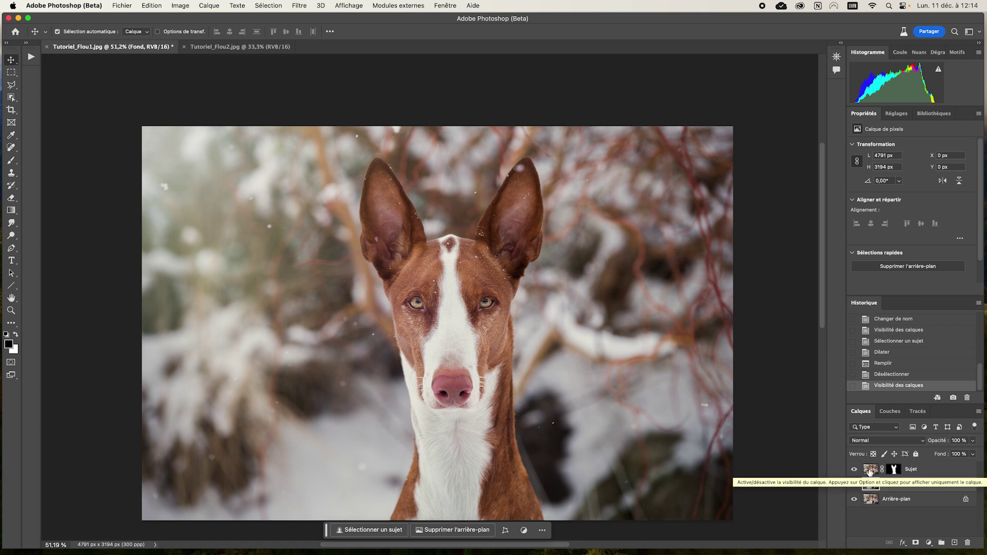
left_click(854, 469)
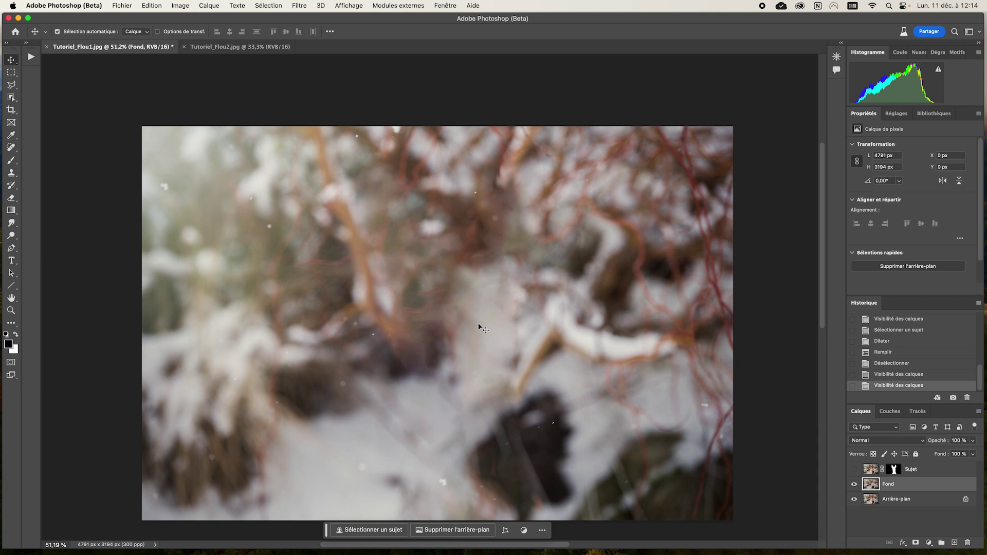
left_click(854, 469)
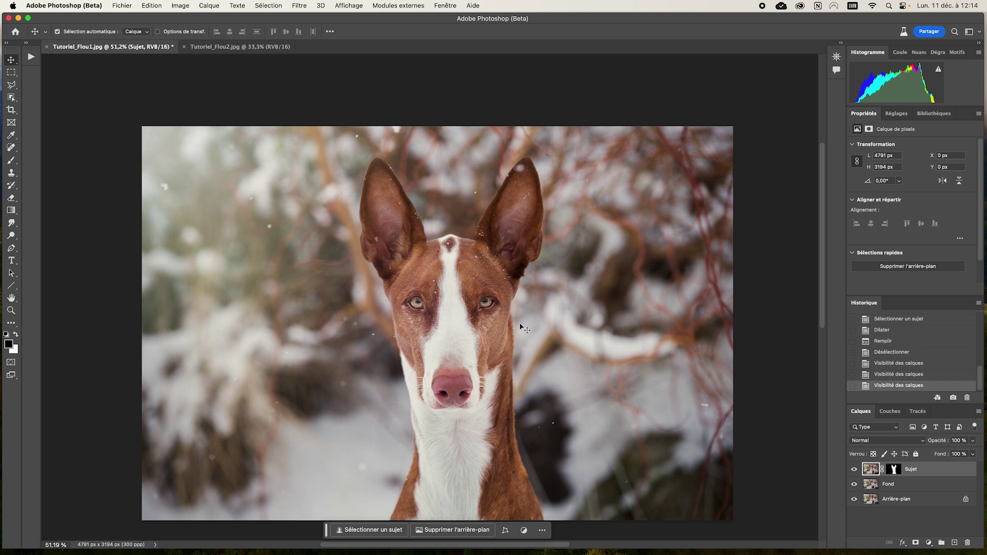
key("super+comma")
left_click(545, 379)
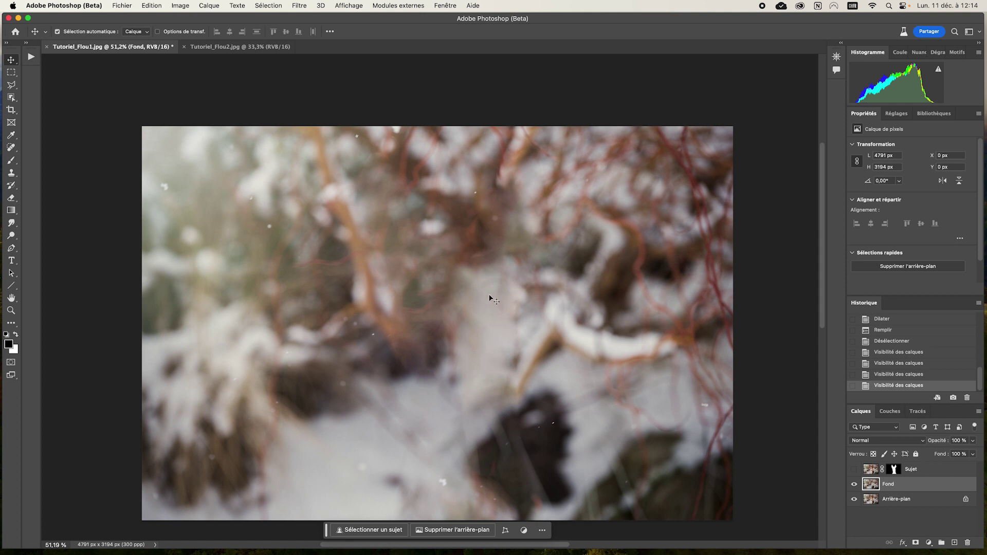
left_click(854, 470)
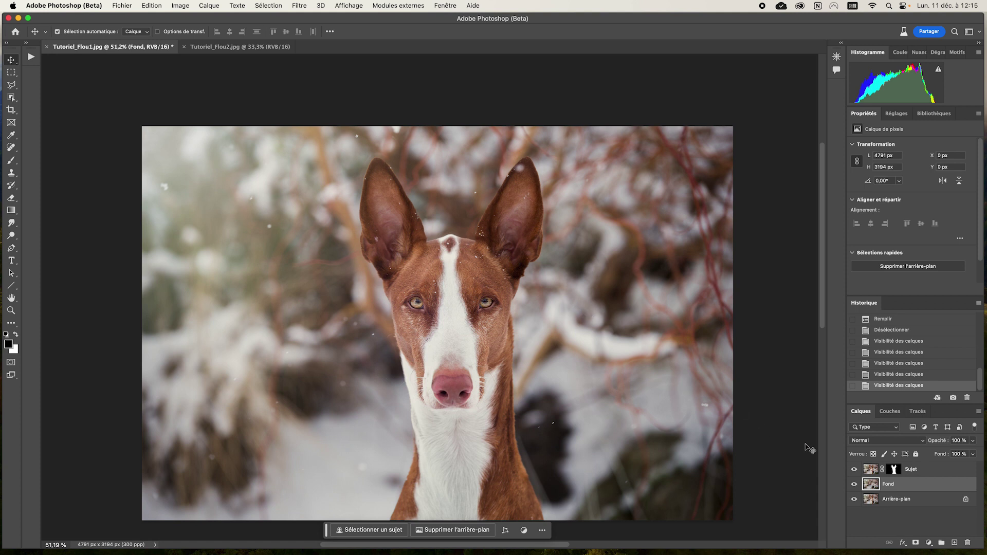
left_click(854, 469)
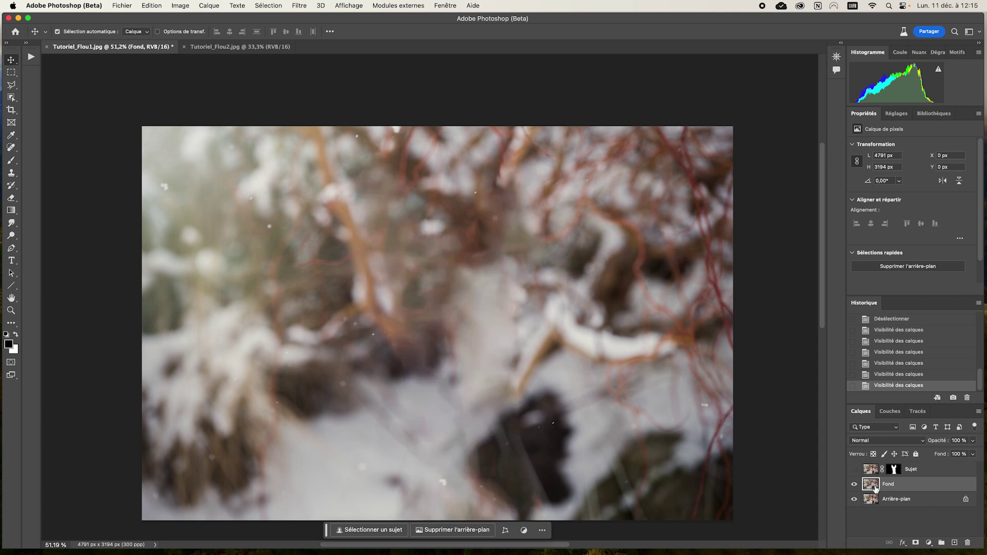
left_click(854, 469)
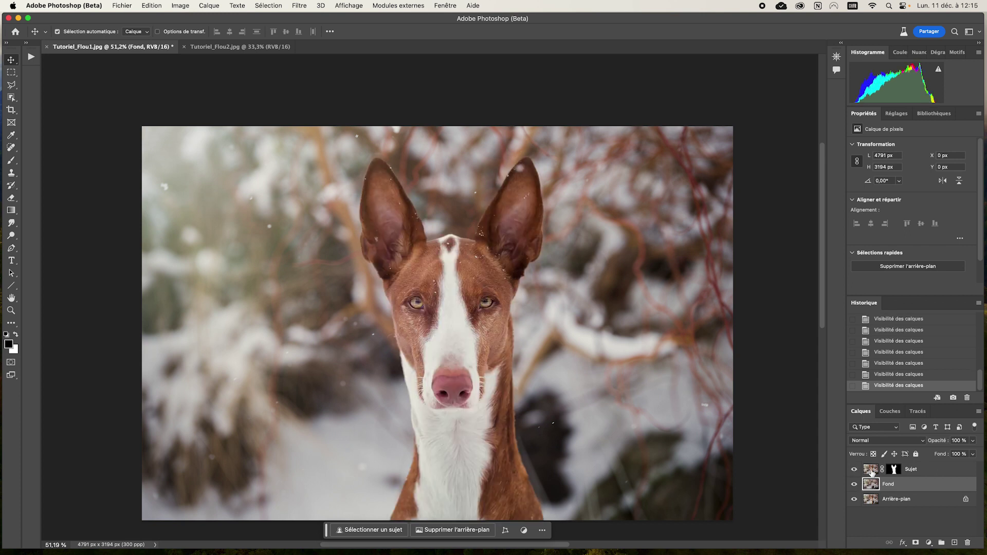
left_click(871, 469)
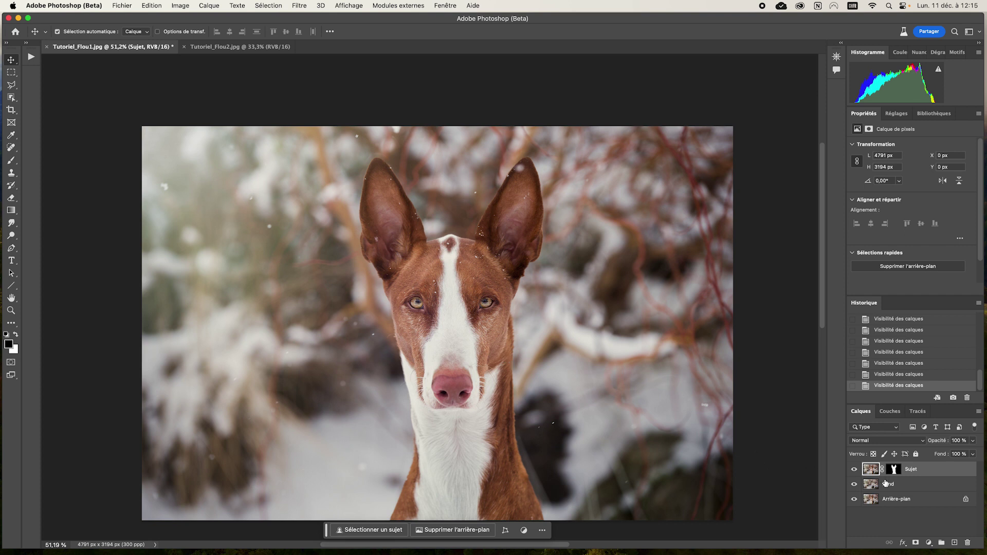
left_click(891, 485)
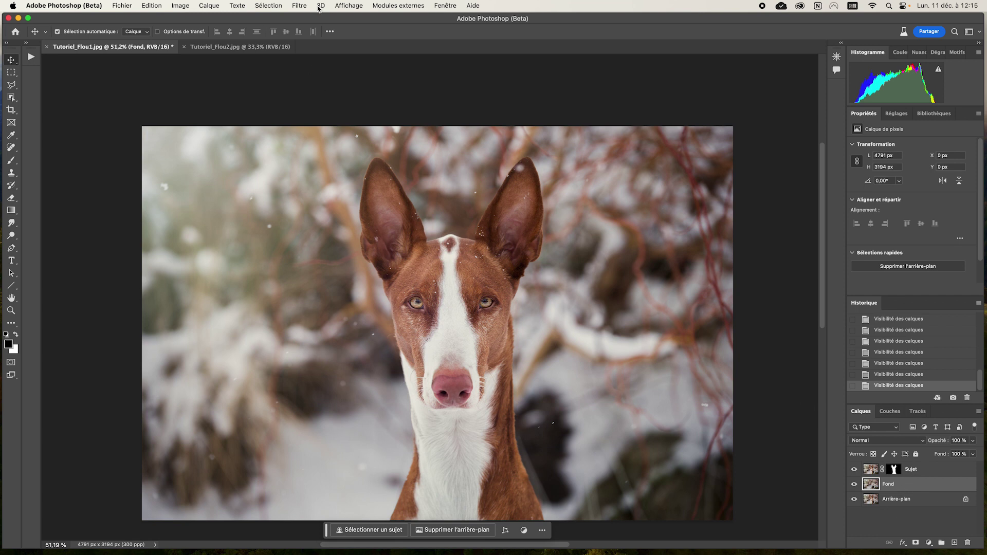
Step: Preview a Field Blur on Fond pinned at the dog's eye, with blur set to 31 px
left_click(301, 7)
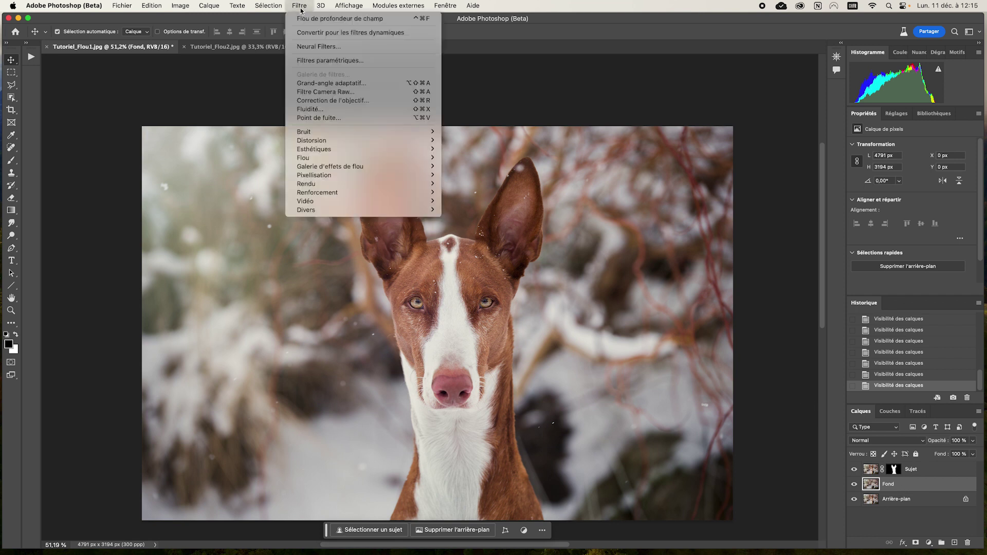
mouse_move(330, 166)
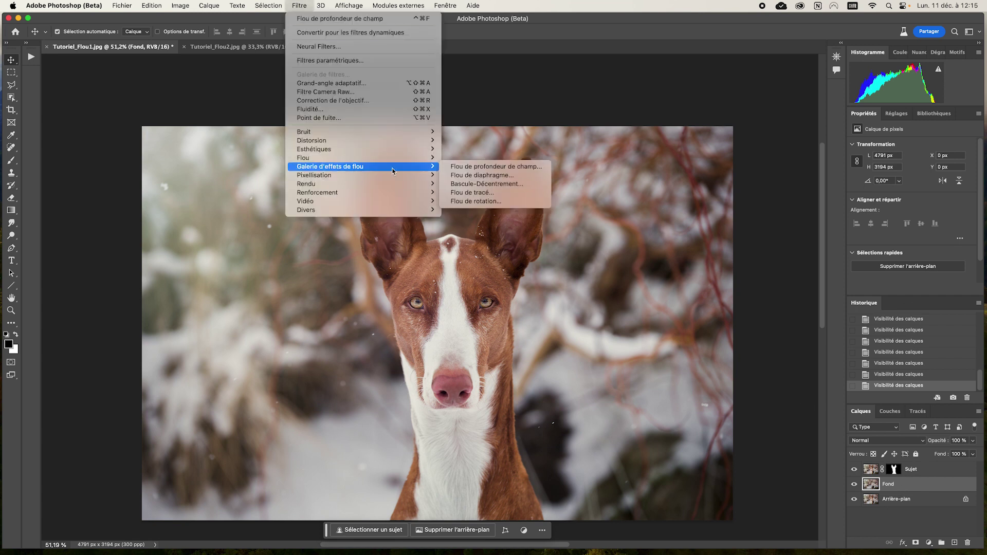
left_click(530, 170)
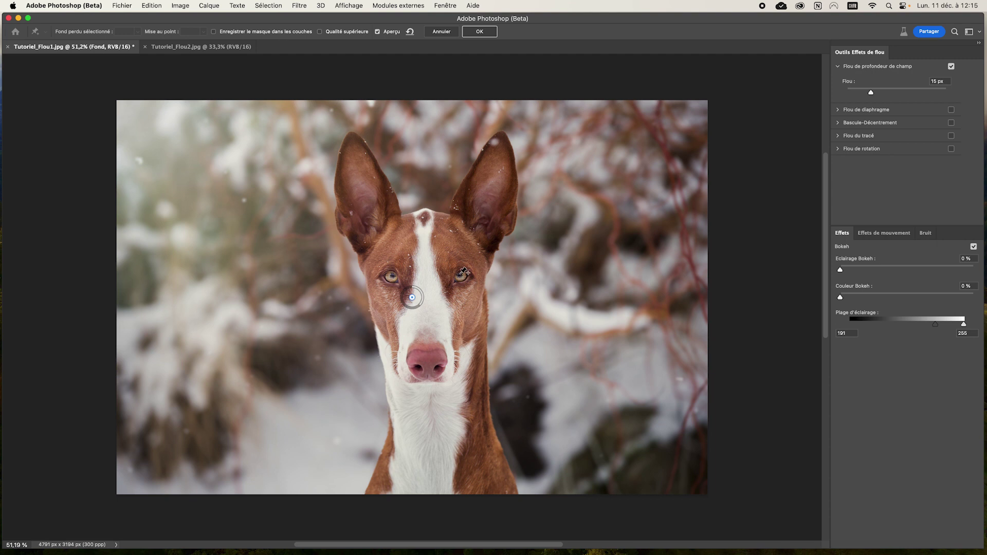
left_click_drag(412, 297, 399, 277)
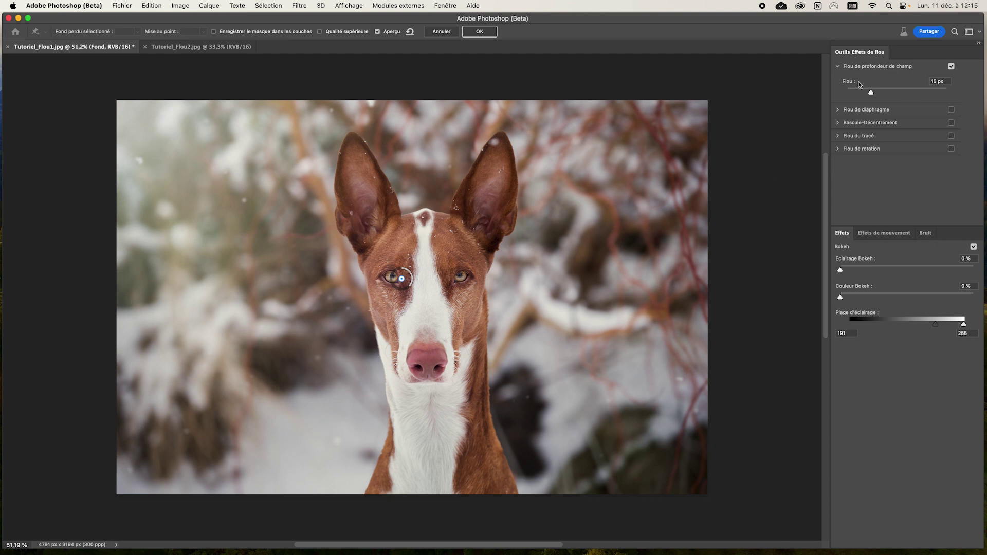
left_click_drag(871, 92, 888, 95)
left_click_drag(889, 92, 895, 92)
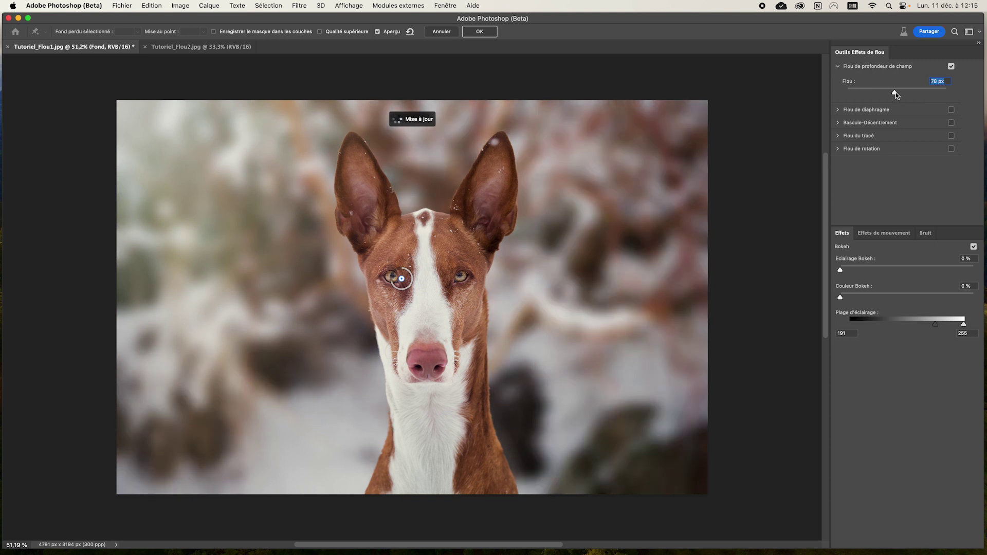
mouse_move(895, 92)
left_mouse_down()
mouse_move(884, 92)
mouse_move(892, 92)
left_mouse_up()
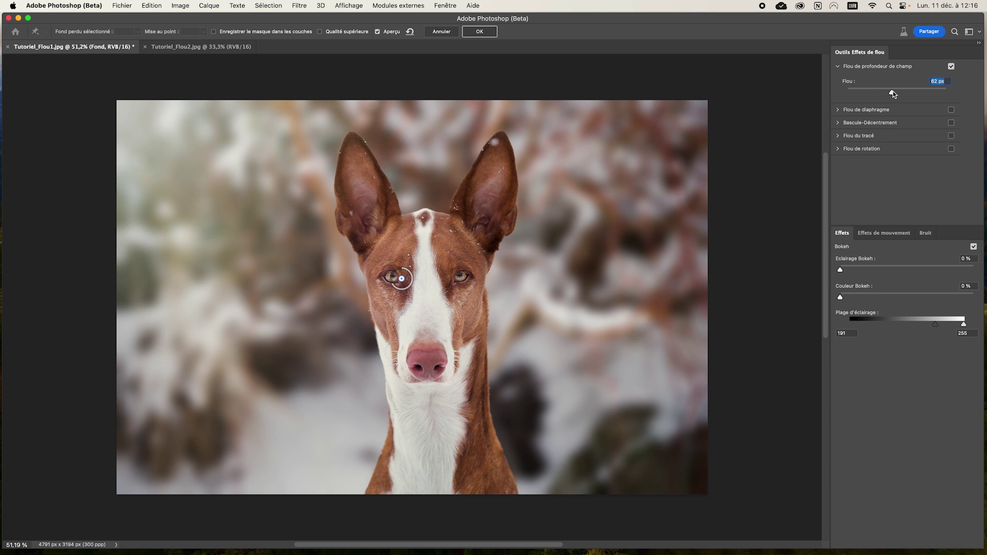
left_click_drag(880, 90, 935, 93)
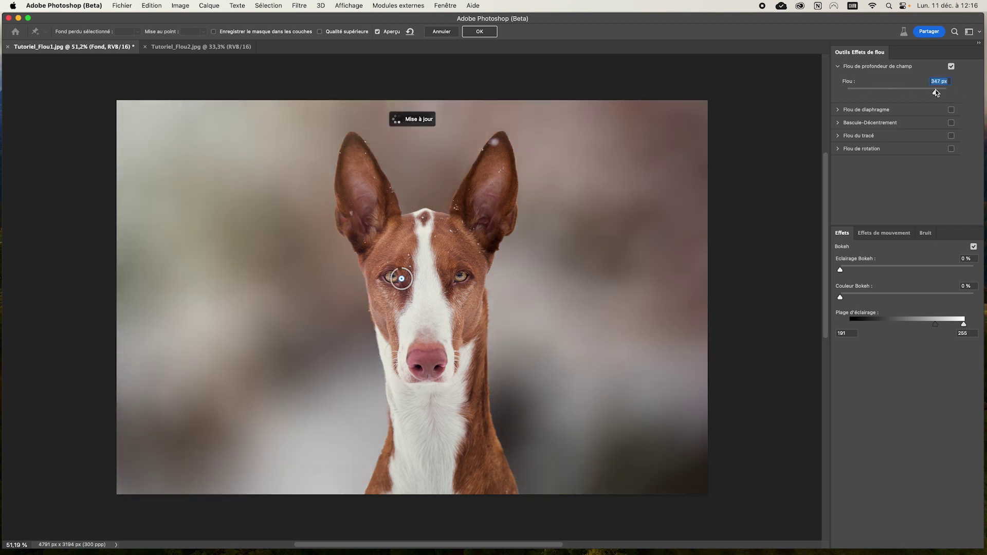
key("super+z")
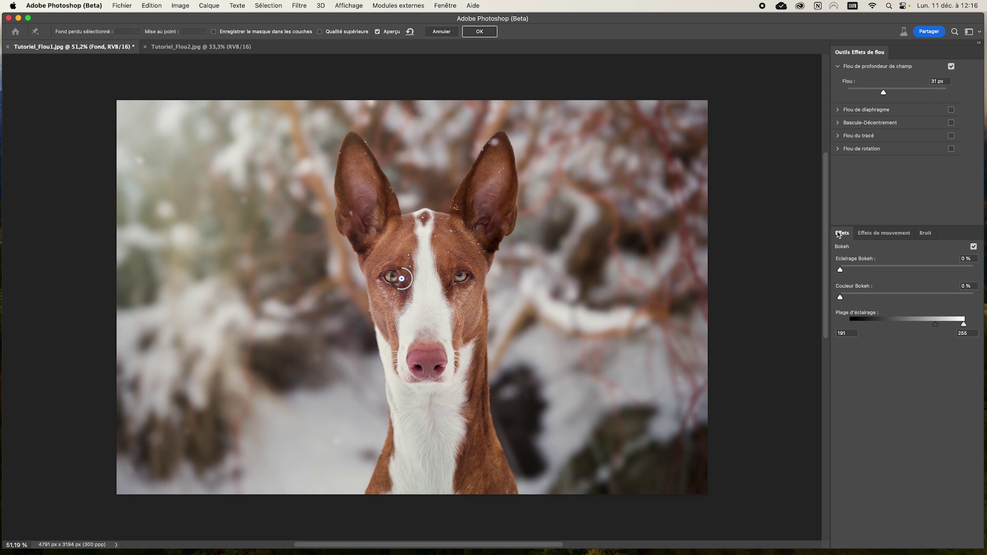
Step: Review the Field Blur's motion effects, noise and bokeh settings
left_click(893, 233)
left_click(925, 233)
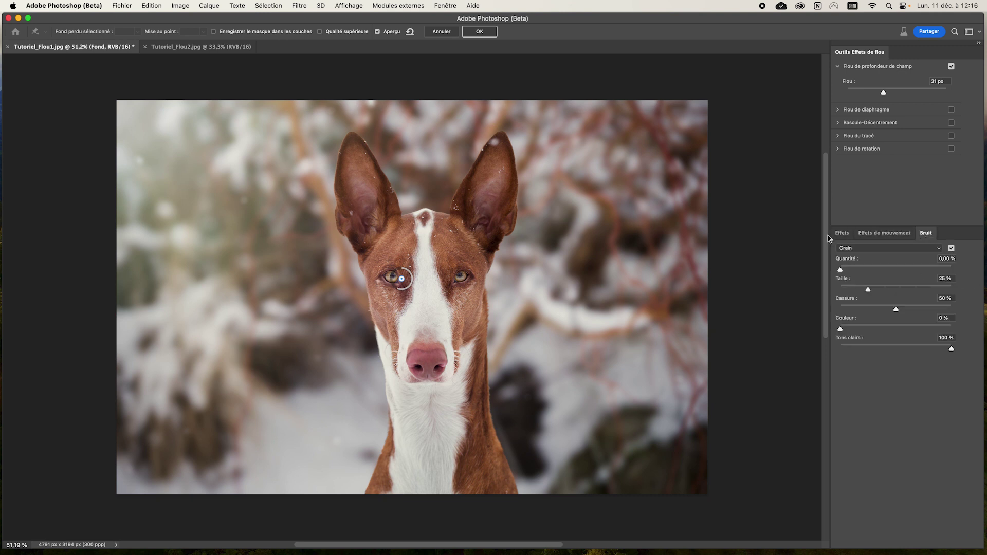
left_click(887, 234)
left_click(841, 234)
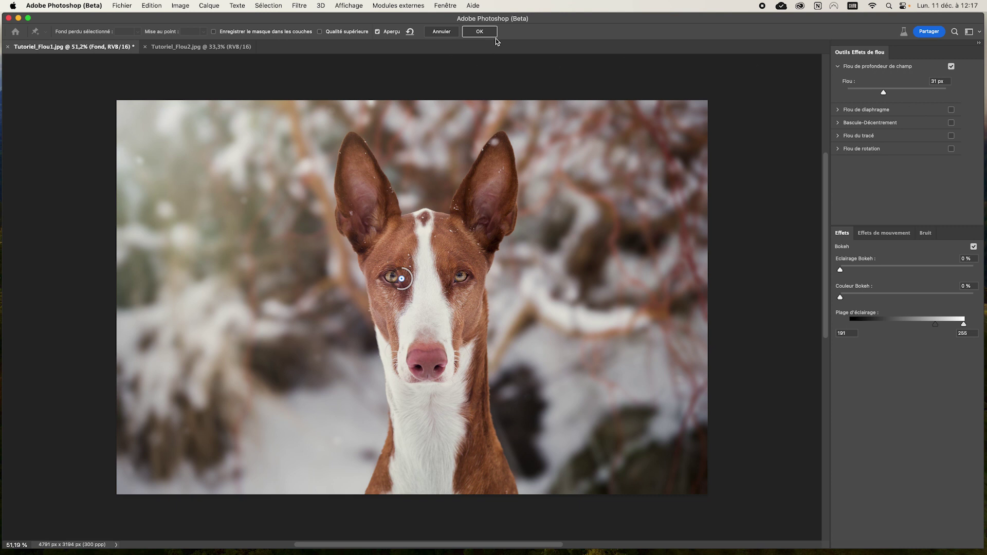
Step: Apply the field blur and toggle Fond's visibility to compare before and after
left_click(480, 32)
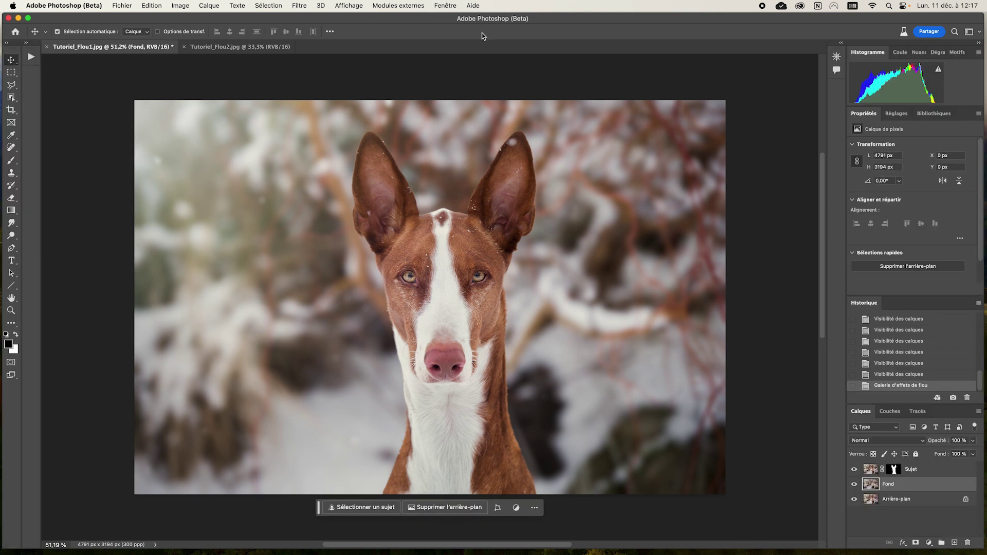
left_click(854, 485)
left_click(853, 484)
left_click(854, 484)
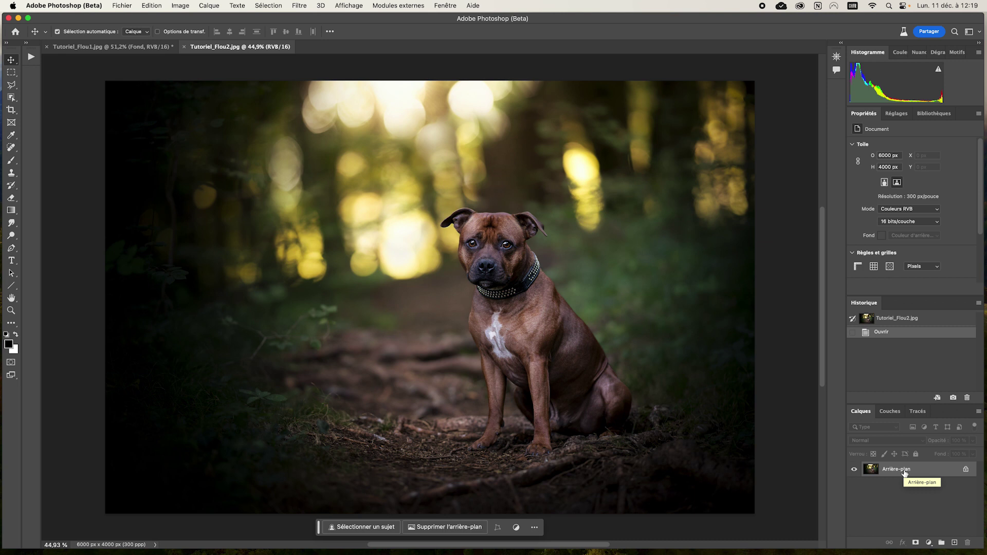
Step: Duplicate the forest photo's background into a layer named Fond
key("super+j")
double_click(891, 470)
type("Fond")
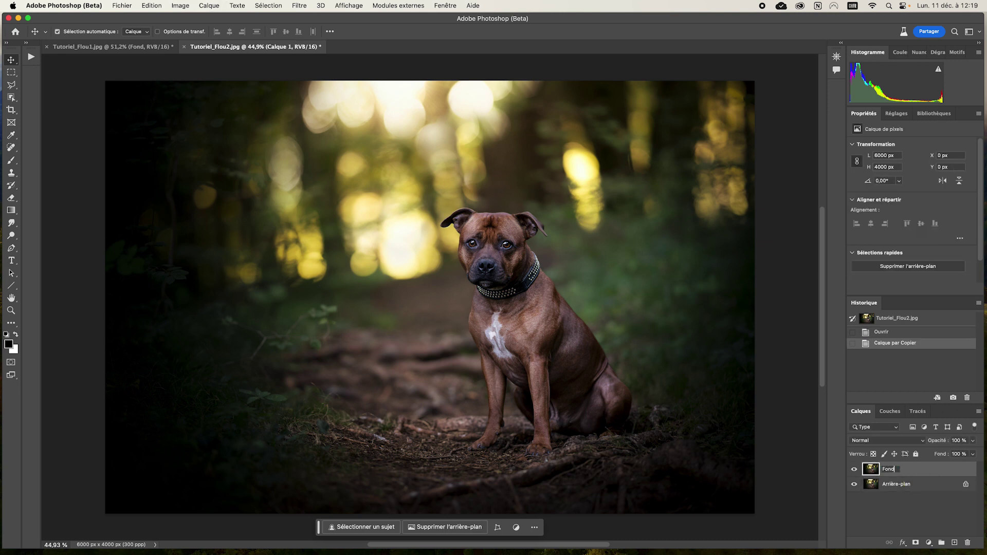
key("Return")
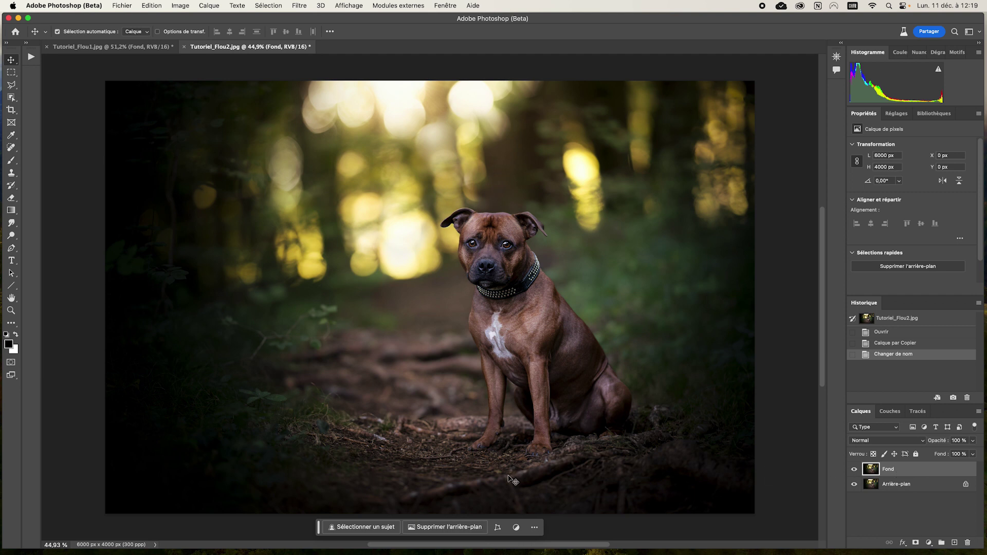
Step: Select the forest dog with Select Subject and pan around to inspect it
left_click(365, 526)
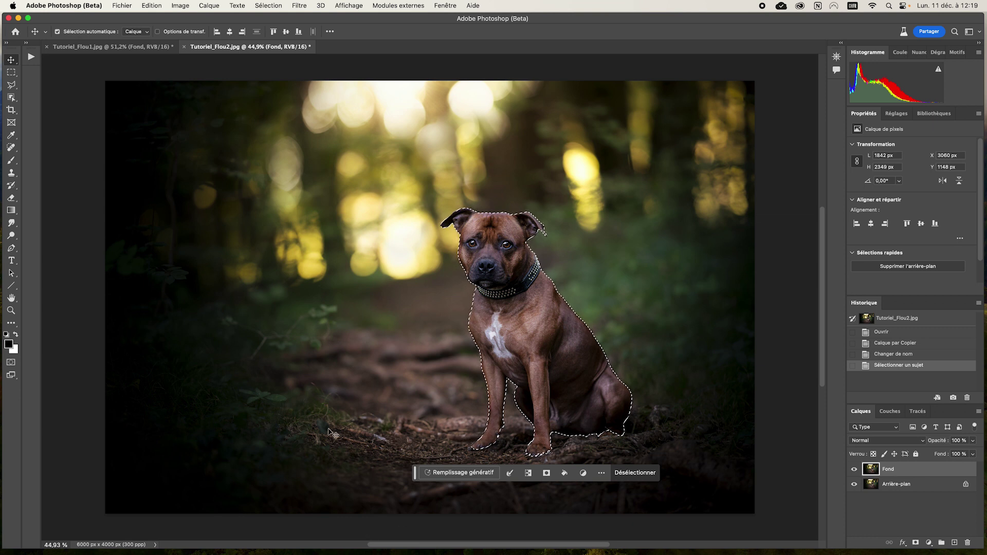
scroll(385, 450, "up", 3)
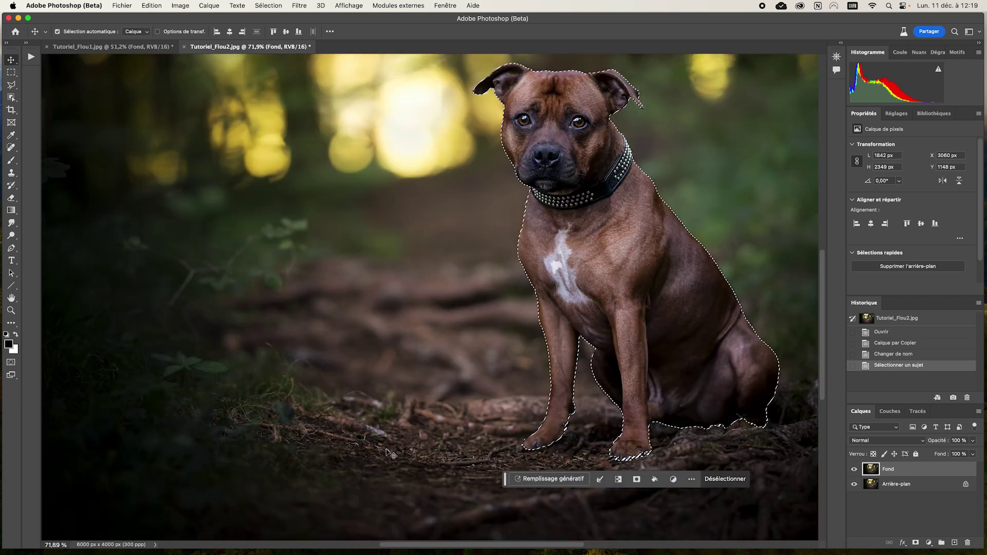
left_click_drag(479, 445, 458, 363)
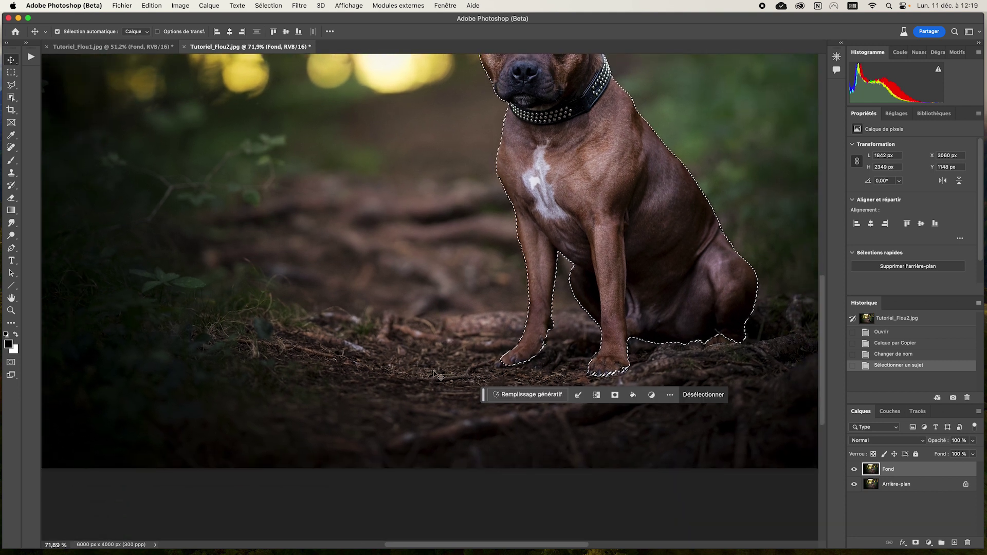
left_click_drag(579, 357, 371, 357)
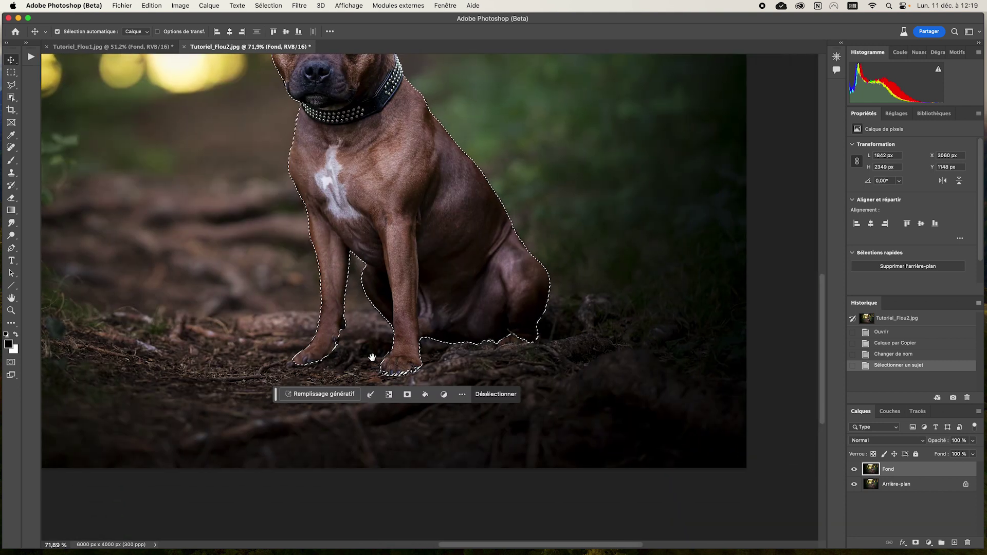
scroll(372, 356, "down", 3)
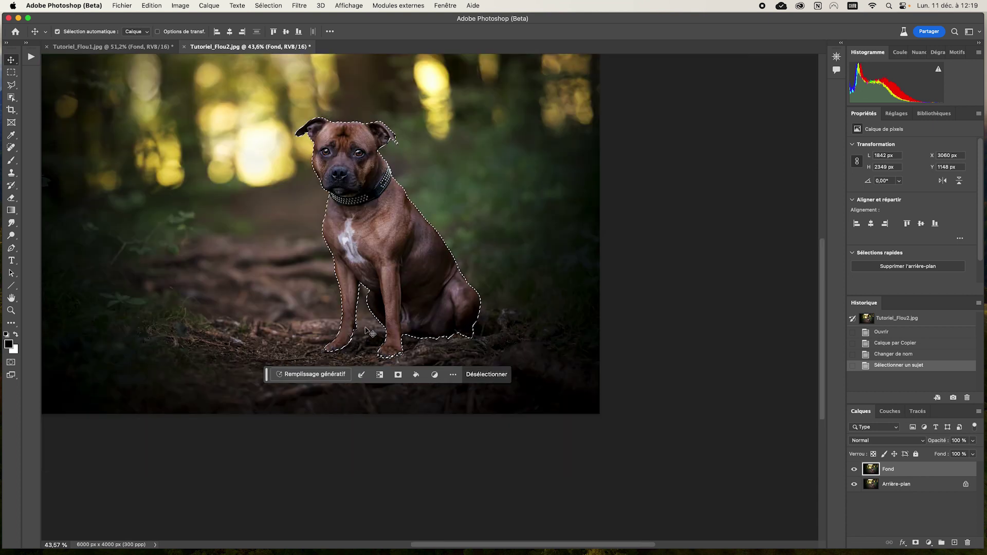
scroll(369, 331, "left", 5)
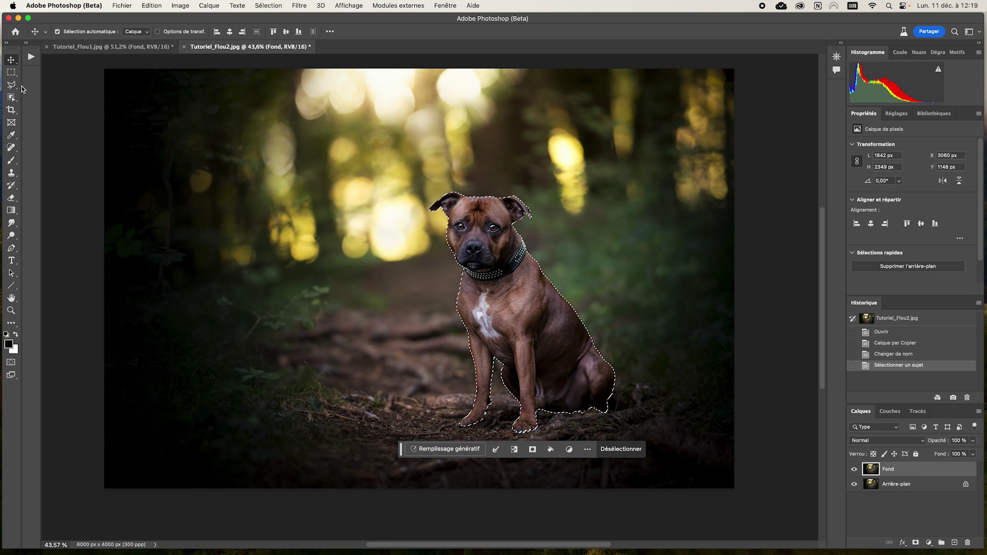
Step: With the Lasso in Add to Selection mode, add the ground under the dog's paws
left_click(11, 86)
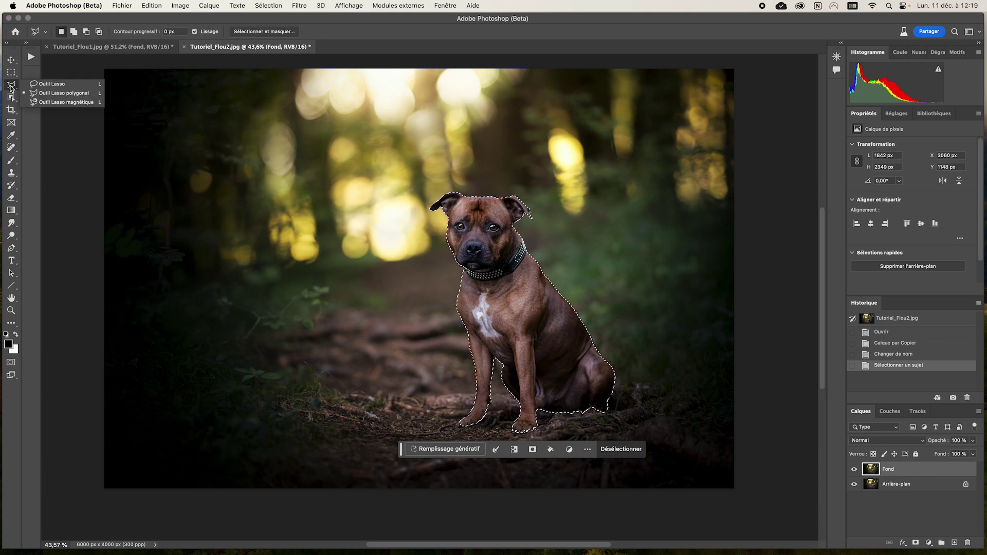
left_click(47, 84)
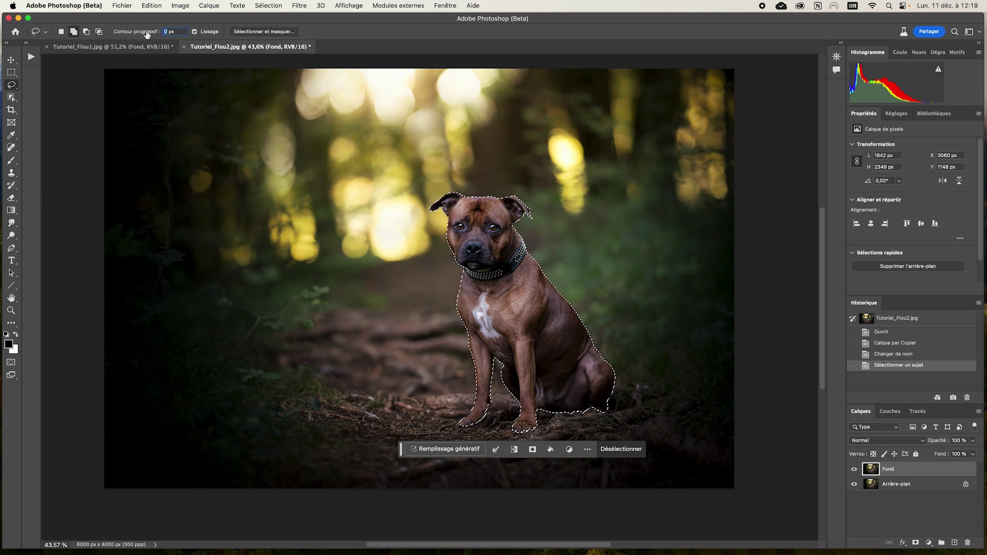
type("40")
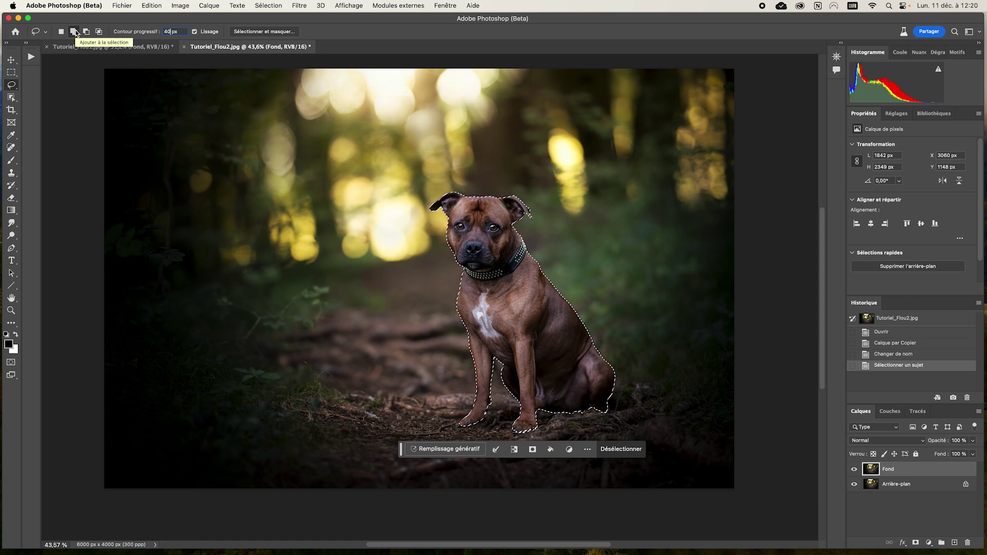
left_click(75, 33)
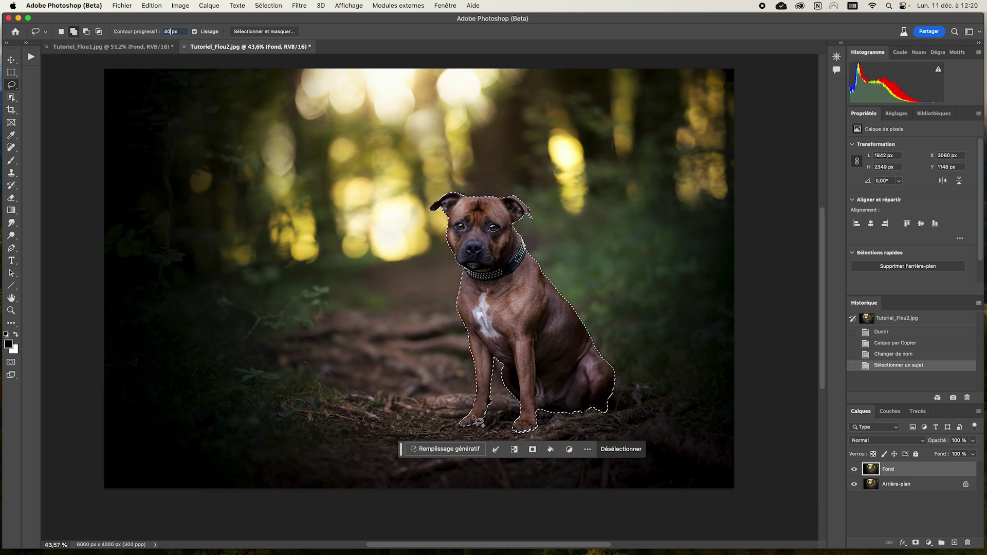
mouse_move(478, 417)
left_mouse_down()
mouse_move(323, 417)
mouse_move(271, 377)
mouse_move(324, 430)
mouse_move(529, 443)
mouse_move(693, 410)
mouse_move(298, 418)
mouse_move(414, 449)
mouse_move(330, 447)
mouse_move(318, 437)
left_mouse_up()
Step: Widen the added ground strip with more lasso strokes, out past the photo's left edge
scroll(370, 424, "up", 3)
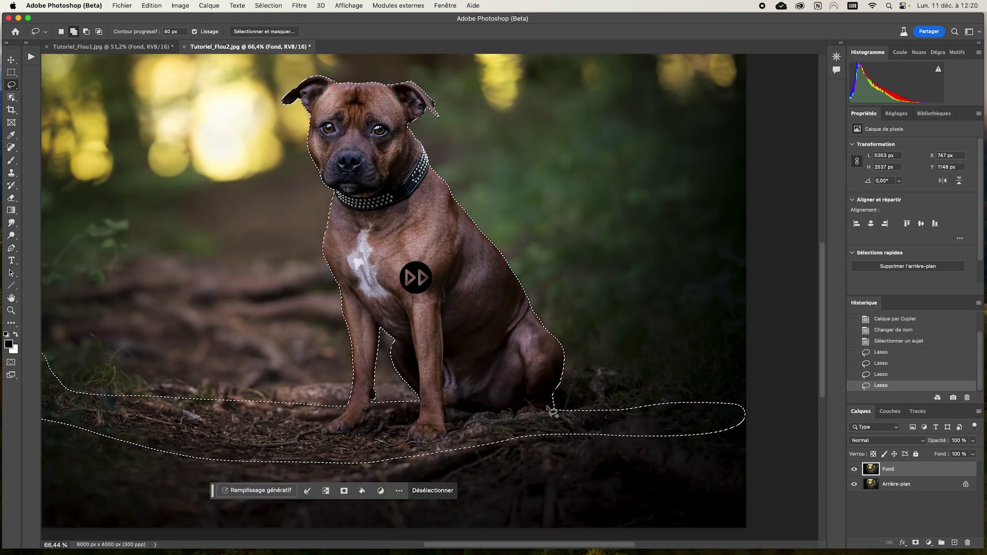
left_click_drag(551, 408, 688, 410)
mouse_move(198, 346)
left_mouse_down()
mouse_move(558, 410)
mouse_move(200, 411)
left_mouse_up()
left_click_drag(308, 437, 442, 452)
left_click_drag(659, 385, 424, 386)
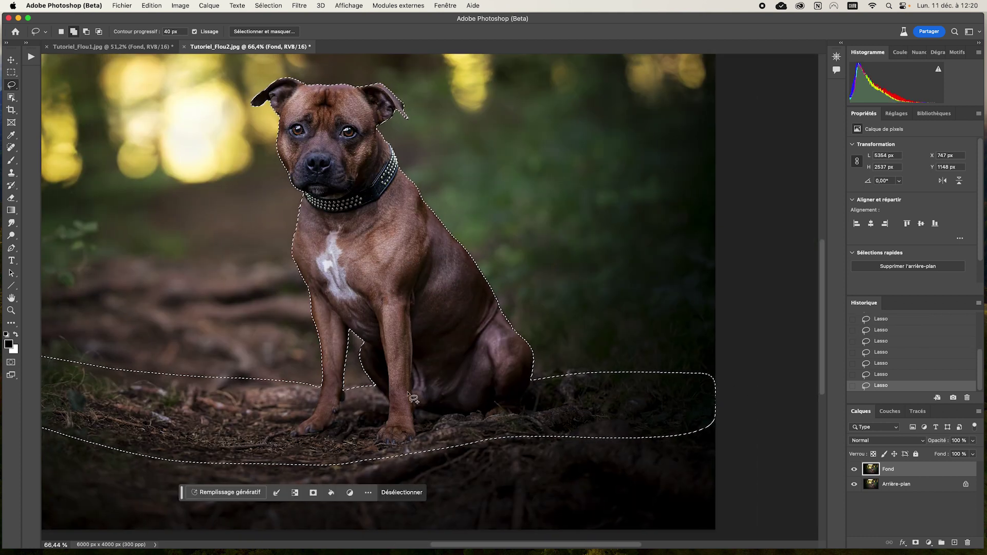
scroll(410, 398, "down", 5)
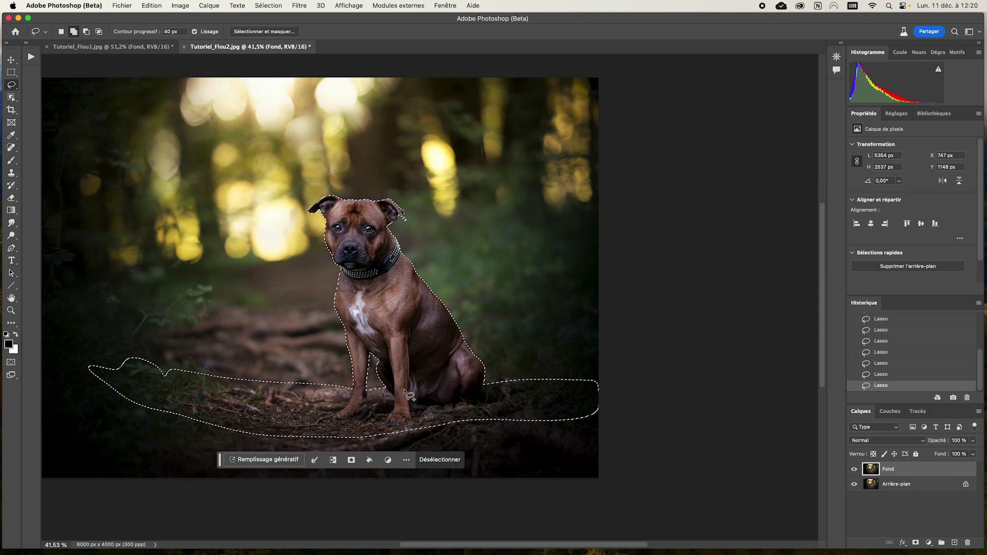
left_click_drag(169, 373, 103, 398)
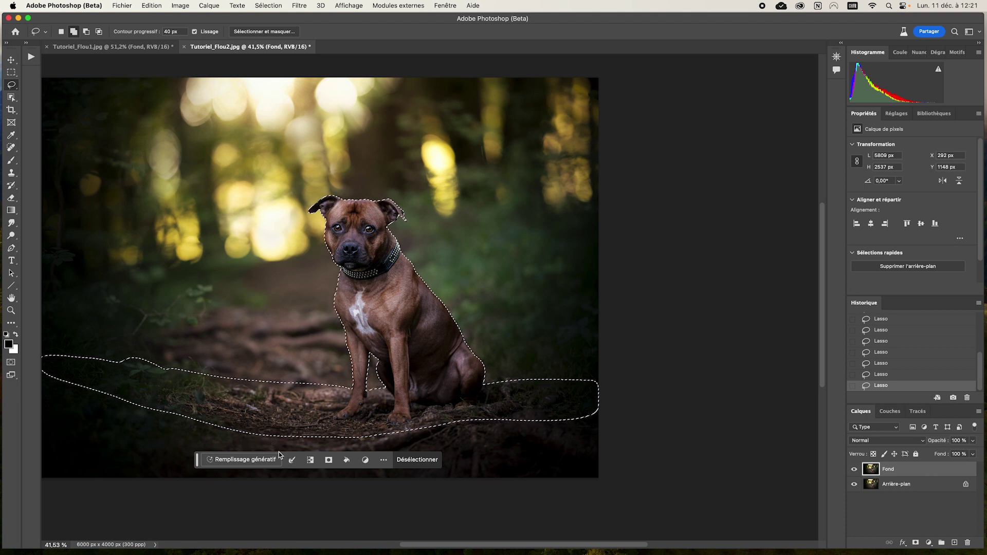
left_click(292, 460)
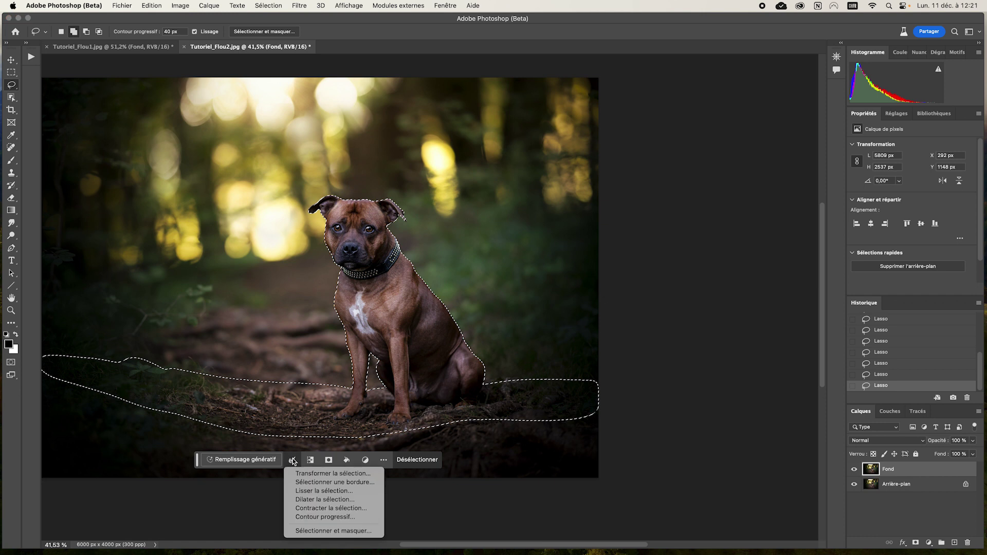
Step: Refine the selection in Select and Mask and output it to a new layer with a layer mask
left_click(340, 531)
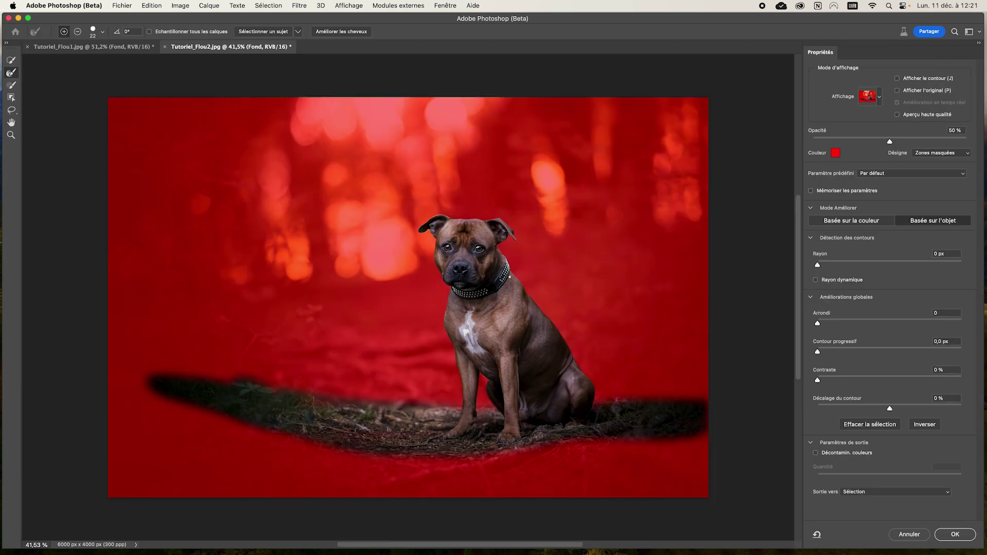
scroll(509, 276, "up", 3)
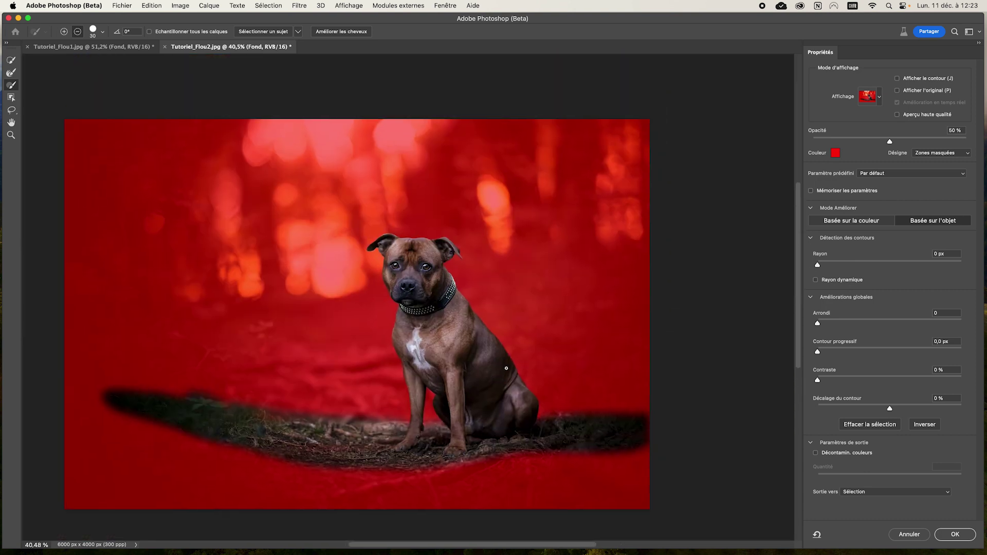
left_click(857, 494)
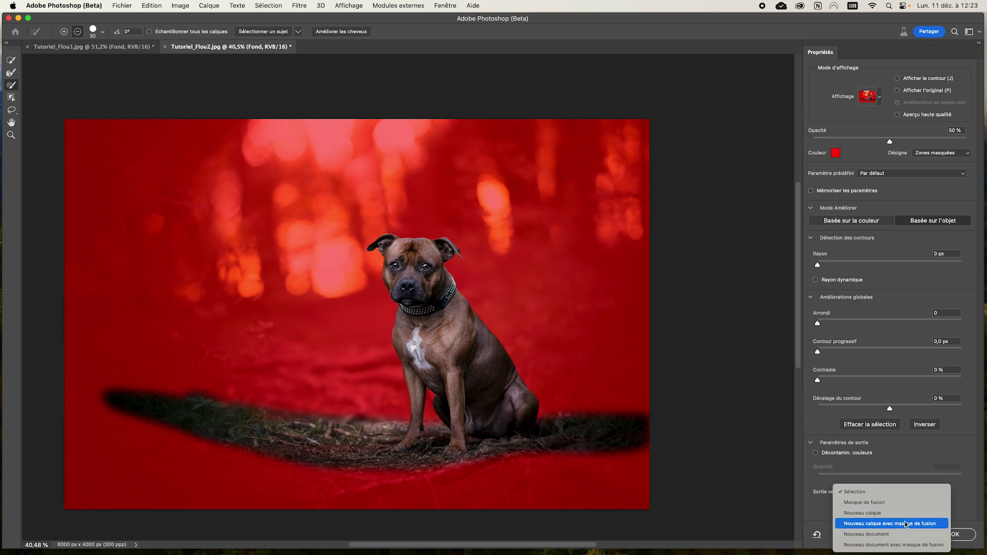
left_click(940, 523)
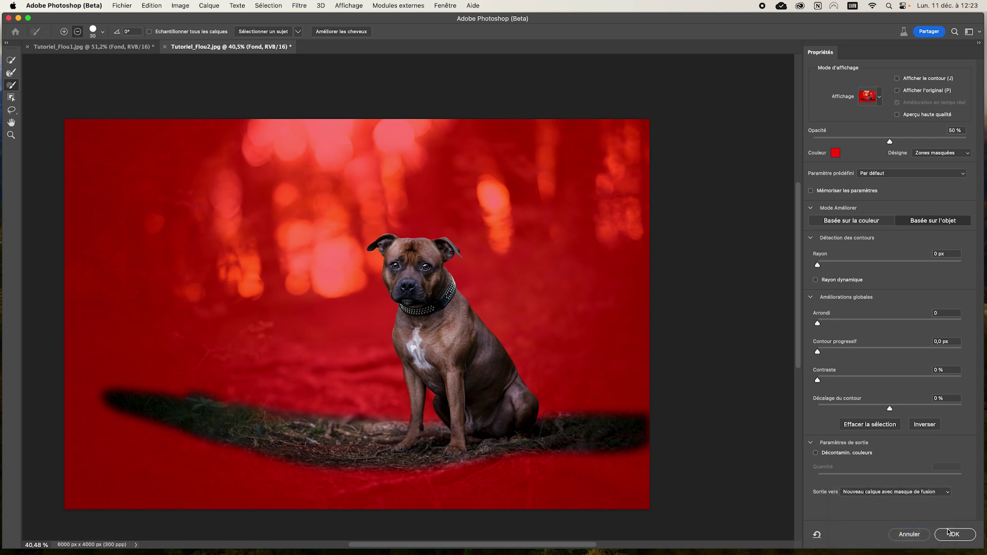
left_click(953, 534)
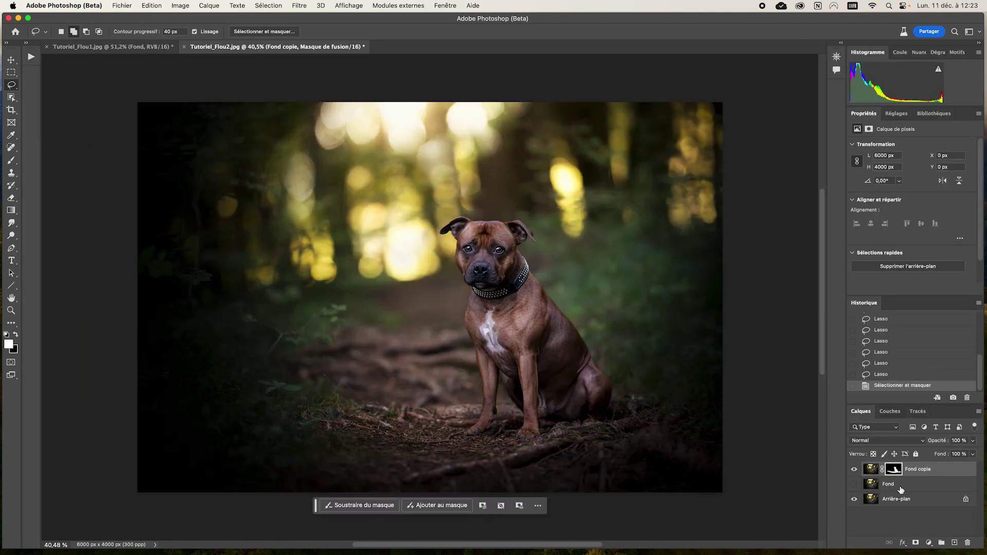
Step: Rename the new masked layer to Sujet and make Fond the active layer
double_click(920, 470)
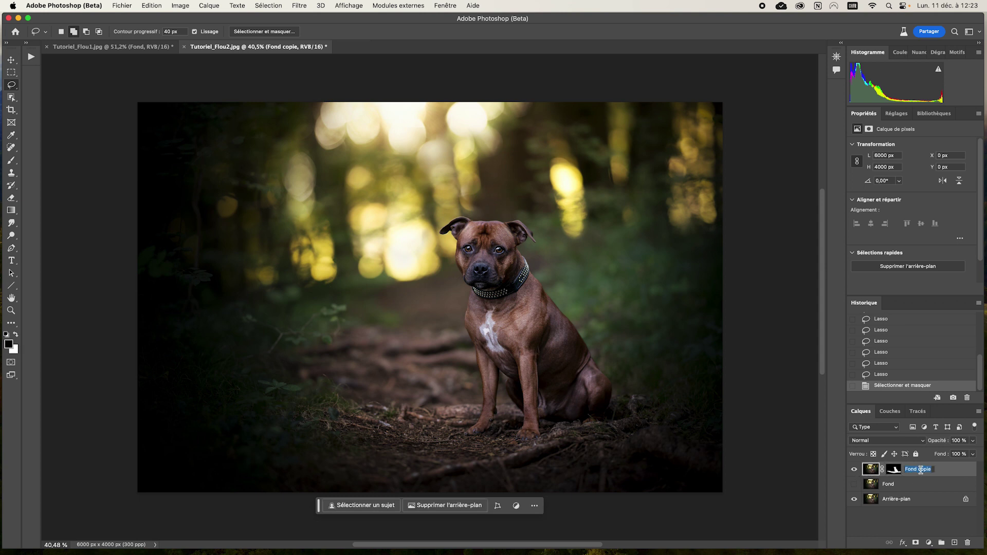
type("Sujet")
key("Return")
left_click(902, 485)
Step: Show Fond, hide Sujet, select the dog as the subject and expand the selection by 30 px
left_click(853, 484)
left_click(854, 469)
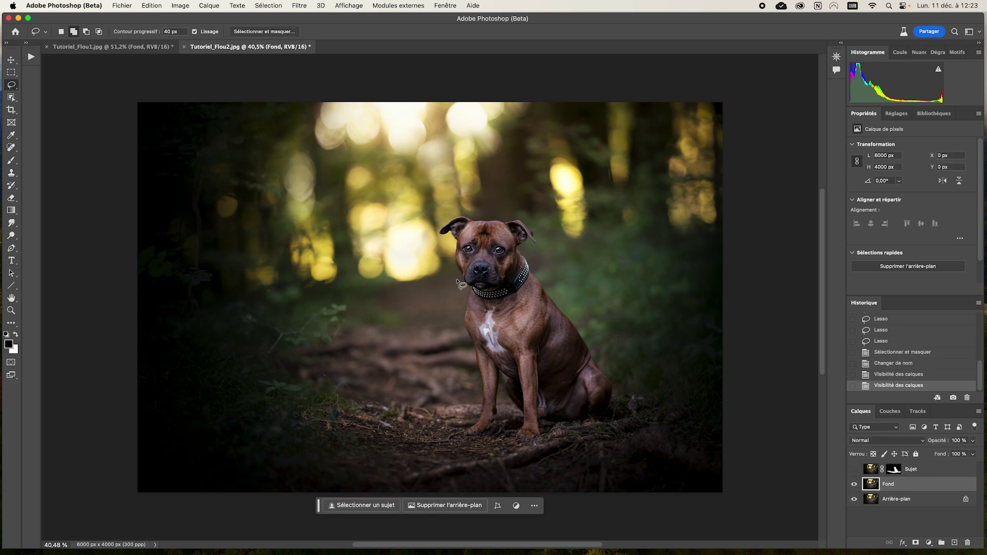
left_click(371, 505)
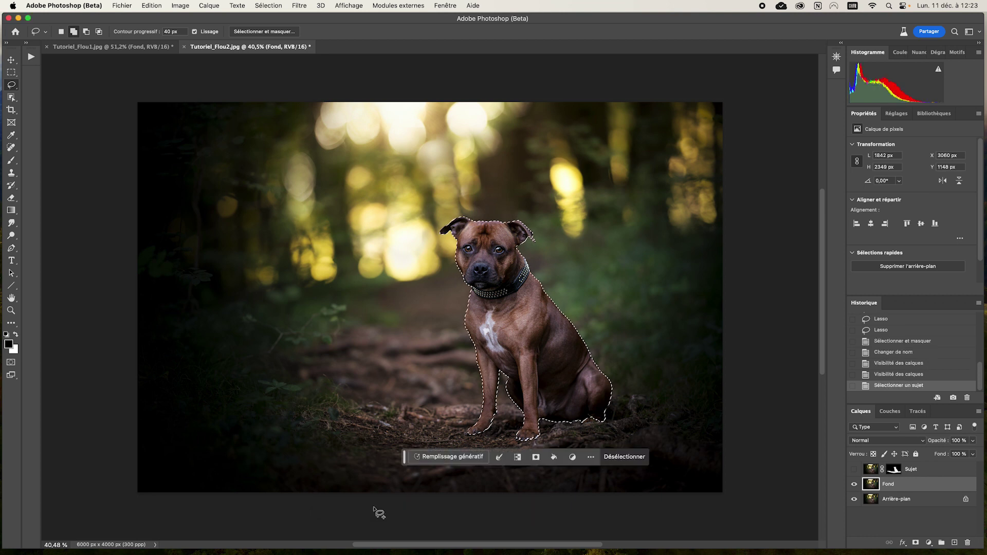
left_click(500, 458)
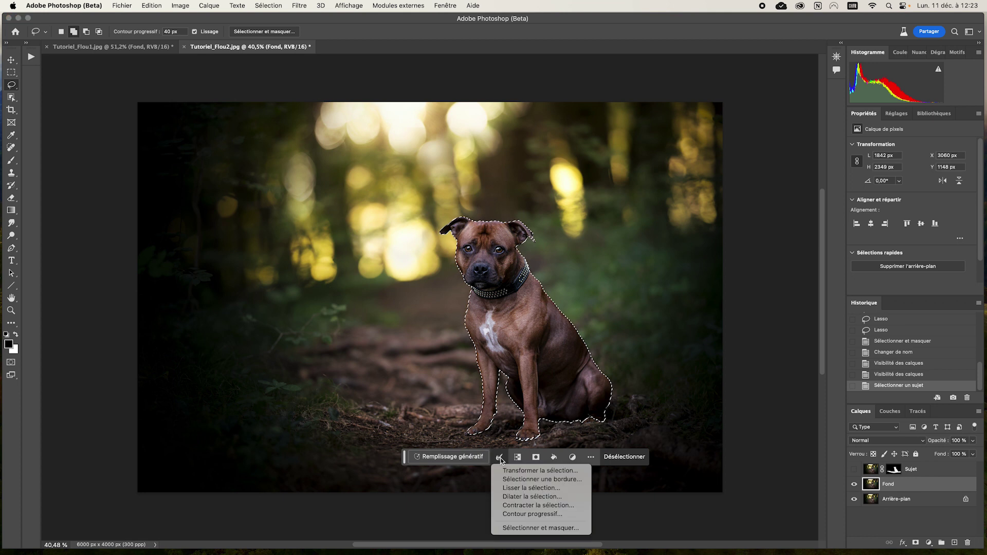
left_click(552, 498)
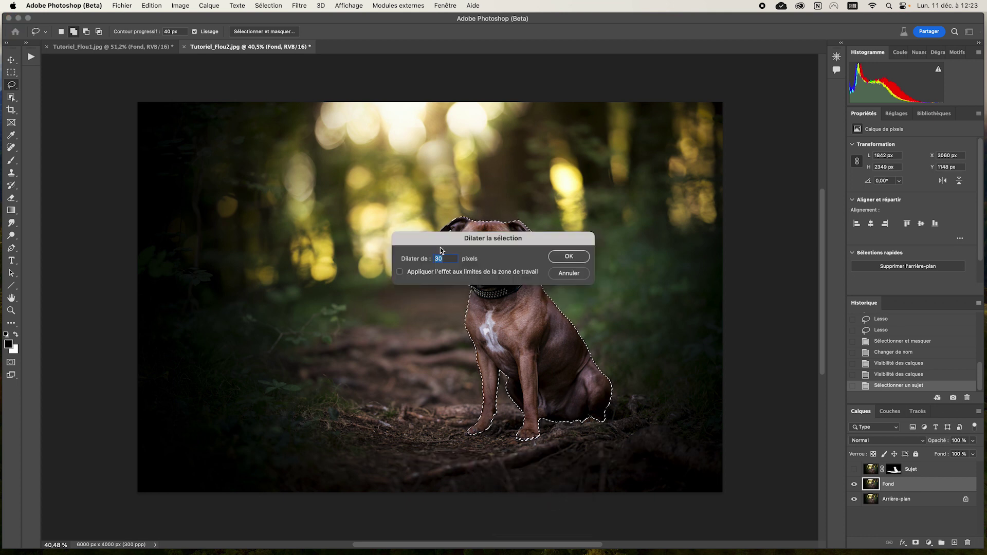
left_click(568, 256)
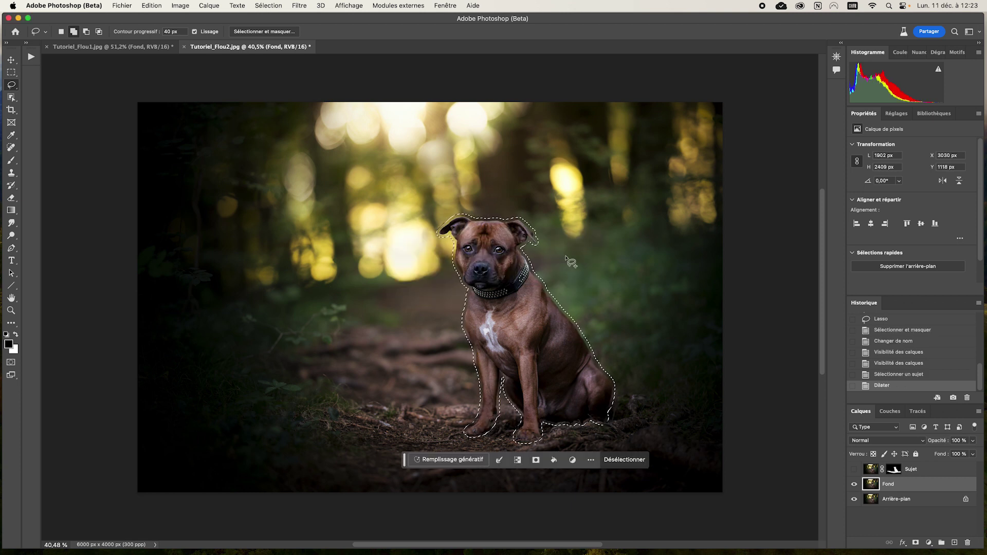
Step: Content-aware fill the dog area on Fond, deselect, and show Sujet again
left_click(151, 6)
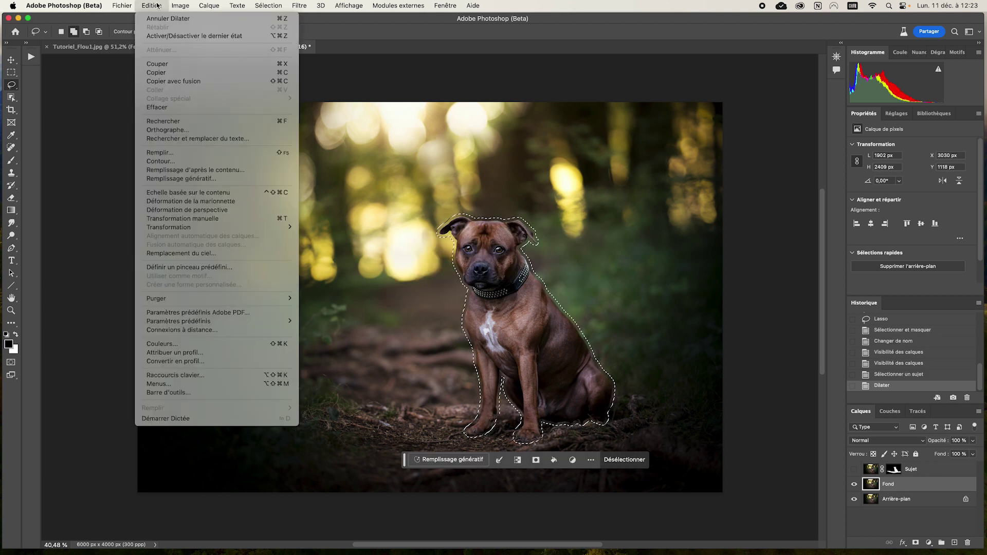
left_click(174, 153)
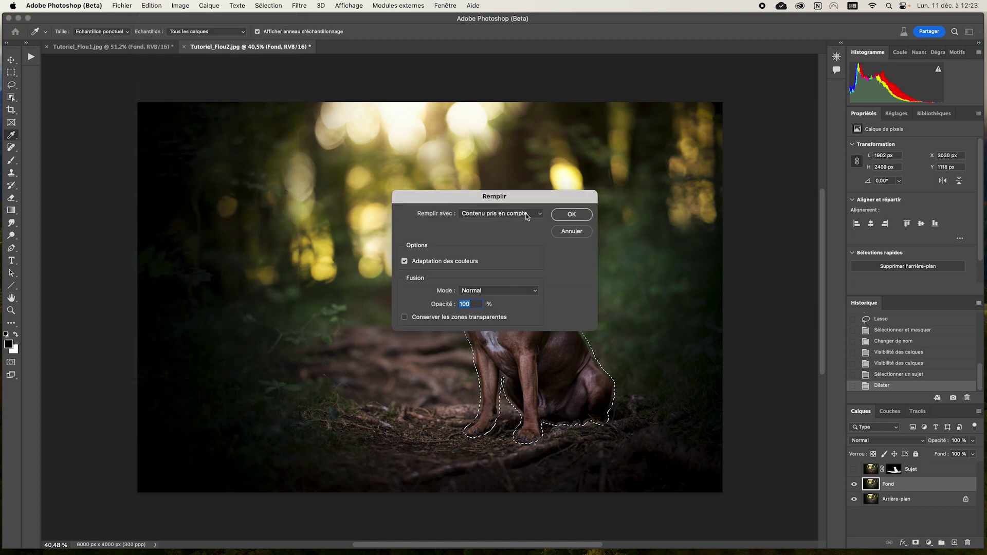
left_click(572, 215)
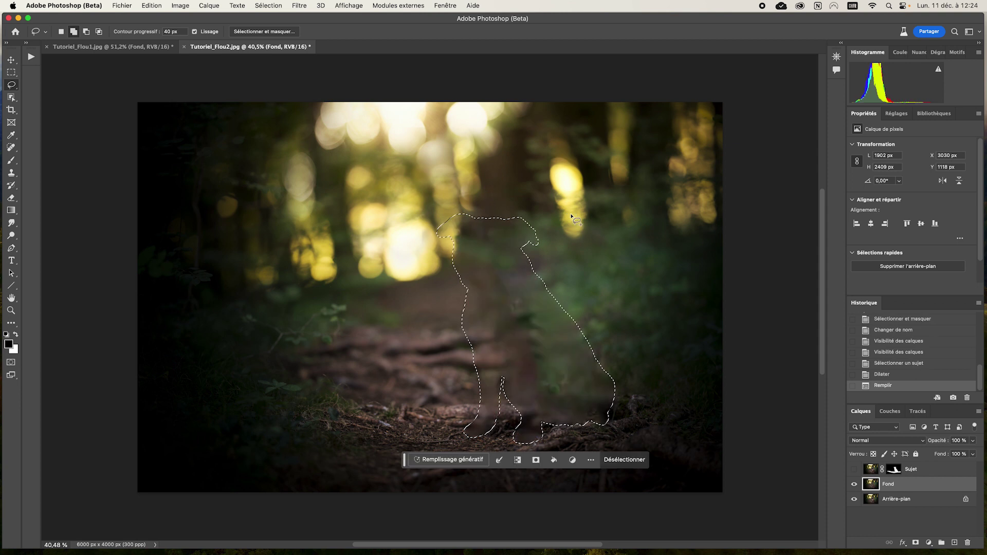
left_click(633, 463)
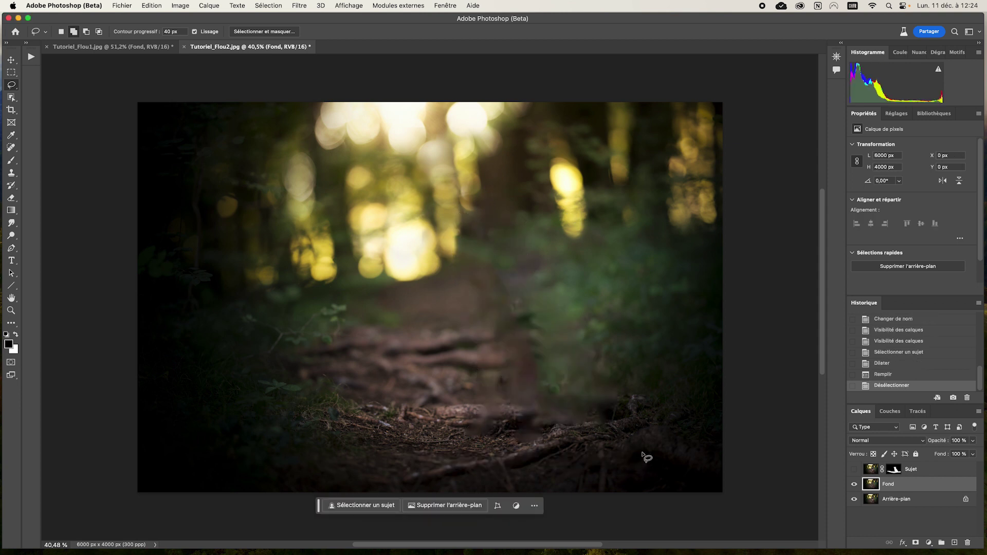
left_click(854, 470)
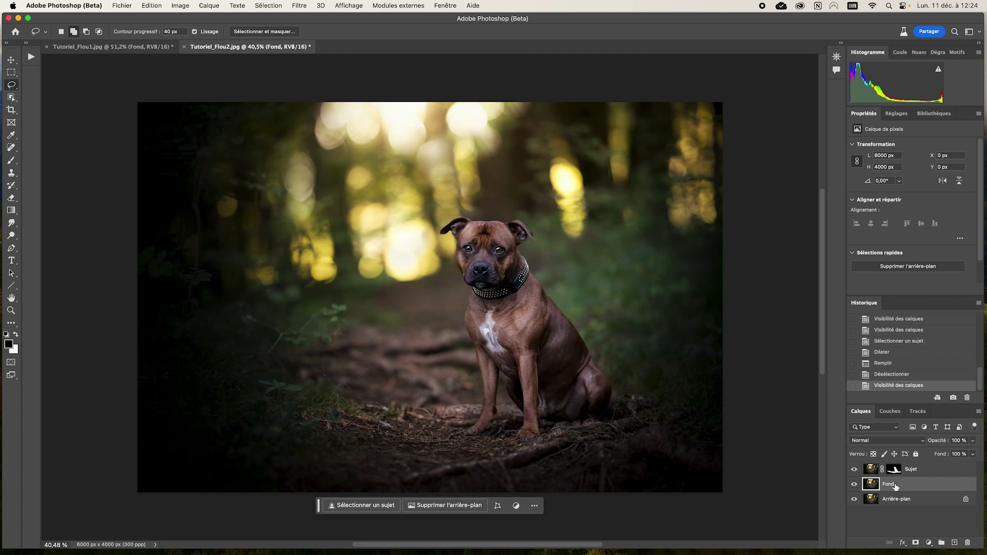
Step: Add a Field Blur with its pin on the dog's forehead and strength about 30 px
left_click(300, 6)
mouse_move(330, 167)
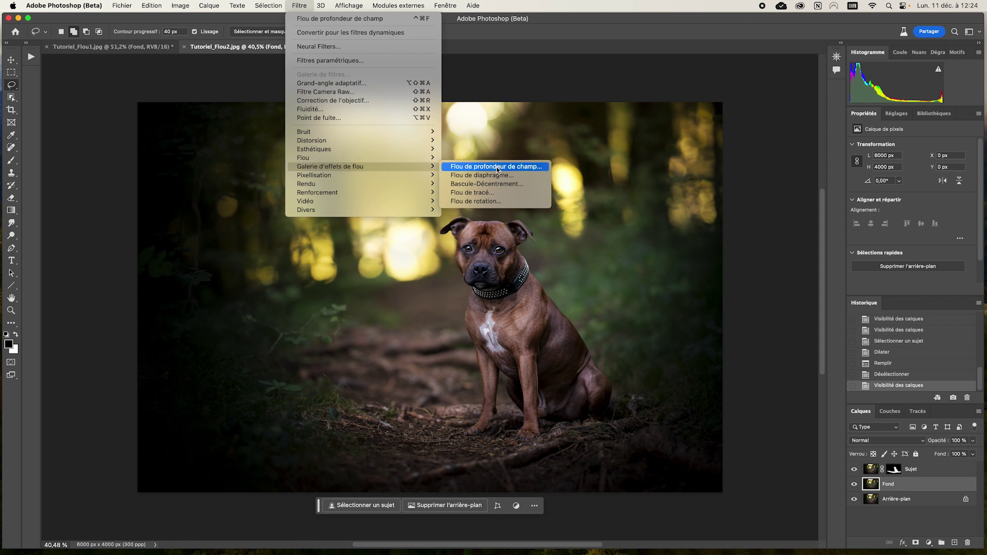
left_click(496, 167)
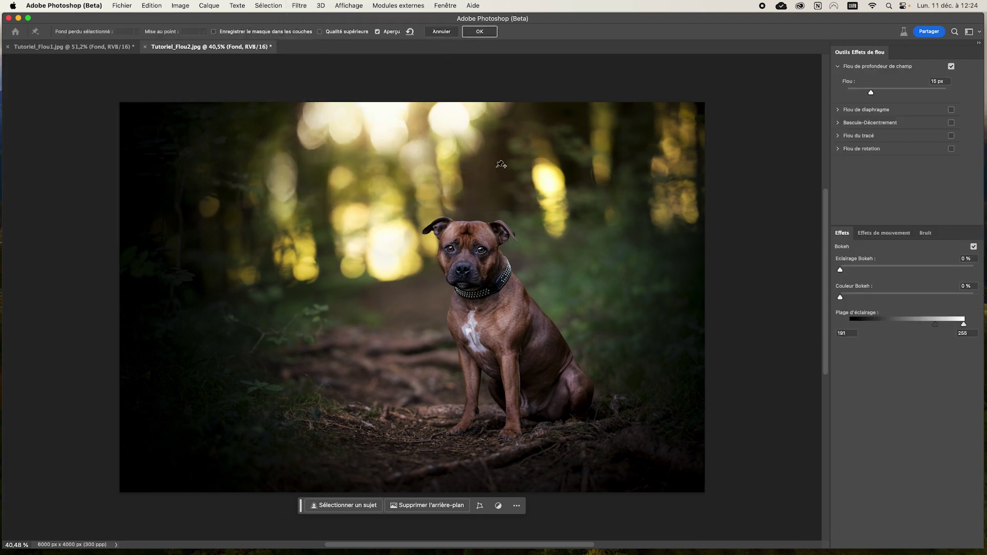
left_click_drag(412, 297, 463, 251)
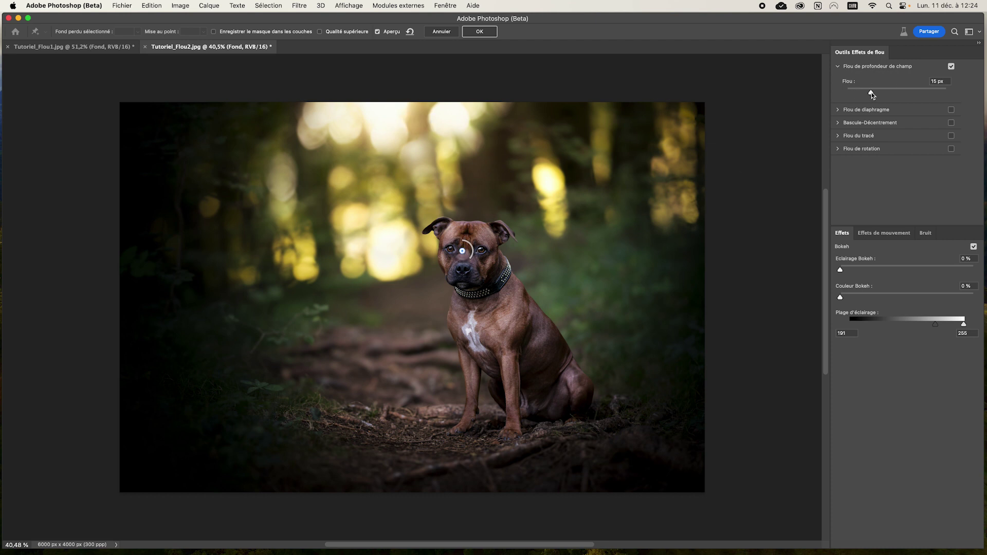
left_click_drag(873, 92, 881, 93)
left_click_drag(881, 92, 883, 93)
Step: Compare the image with the field blur off and on, then apply the blur
left_click(951, 67)
left_click(952, 67)
left_click(951, 67)
left_click(951, 67)
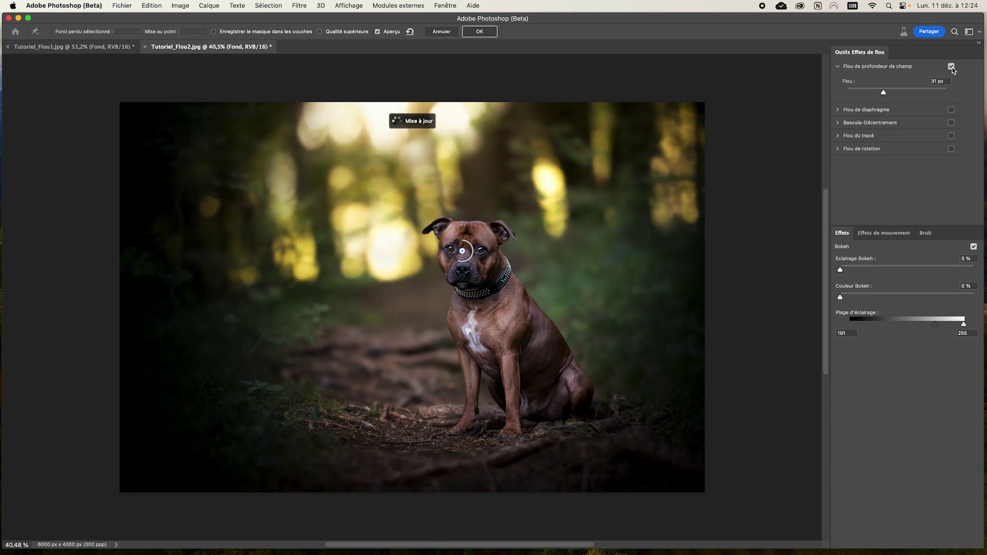
left_click(475, 31)
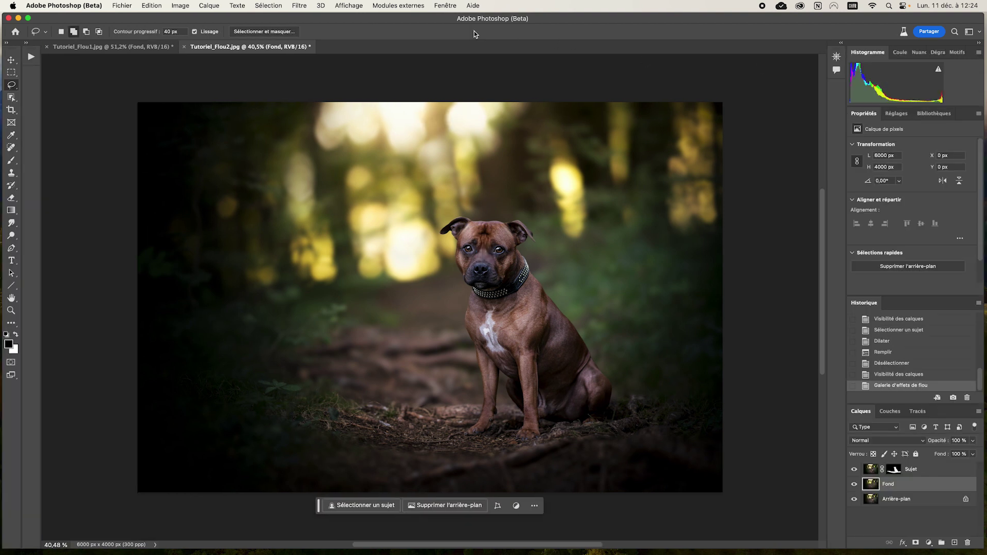
Step: Toggle Fond's visibility to compare the blur, then target the Sujet layer's mask
left_click(855, 484)
left_click(855, 484)
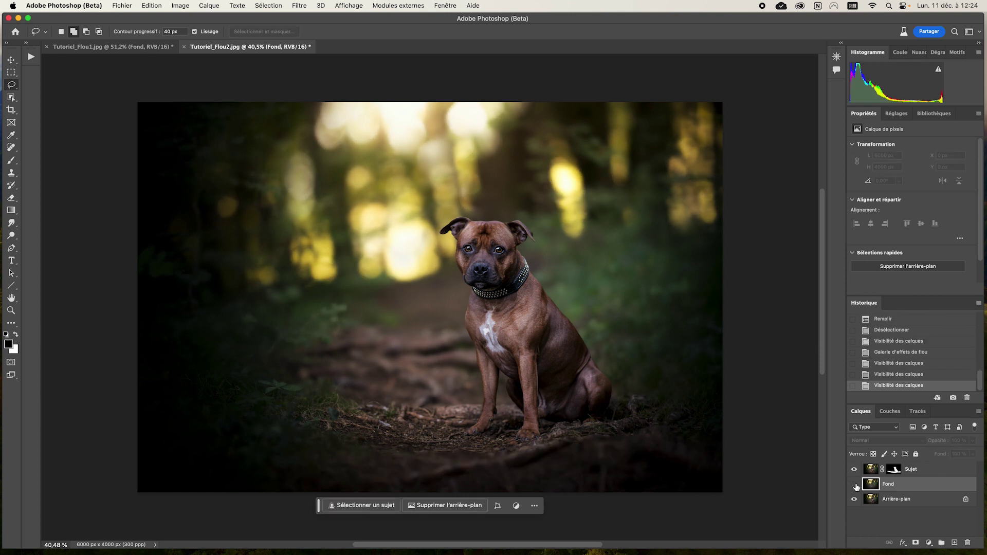
left_click(855, 484)
left_click(855, 484)
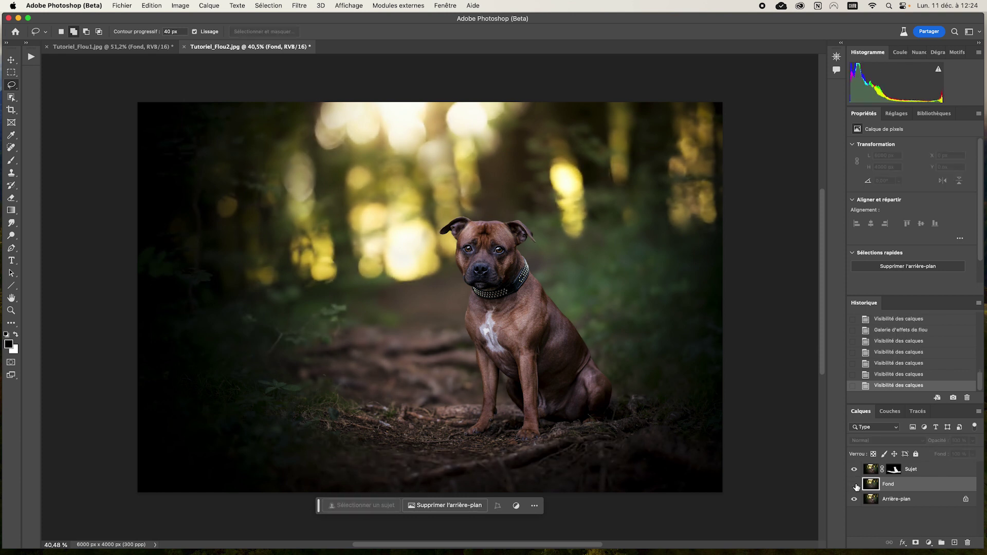
left_click(855, 484)
left_click(854, 484)
left_click(854, 484)
left_click(855, 484)
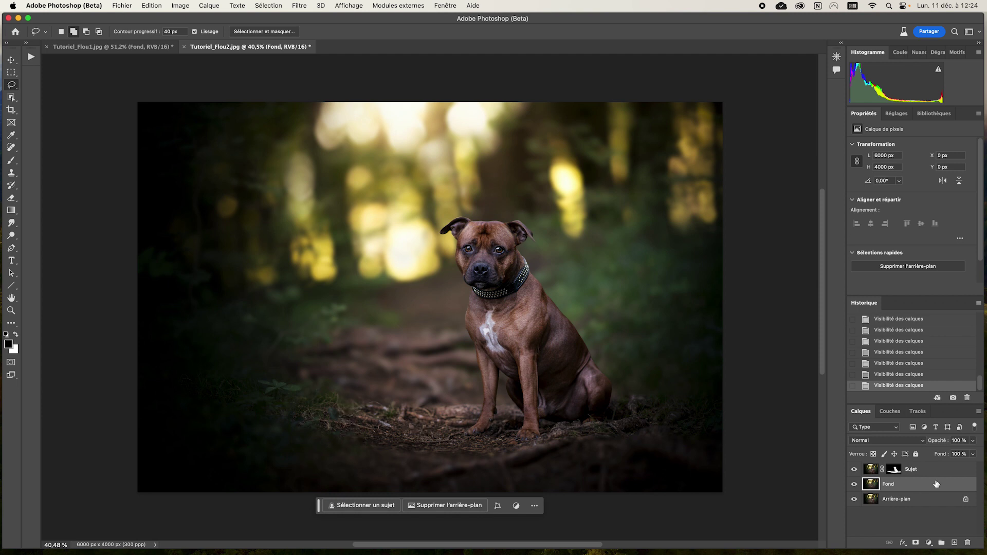
left_click(894, 469)
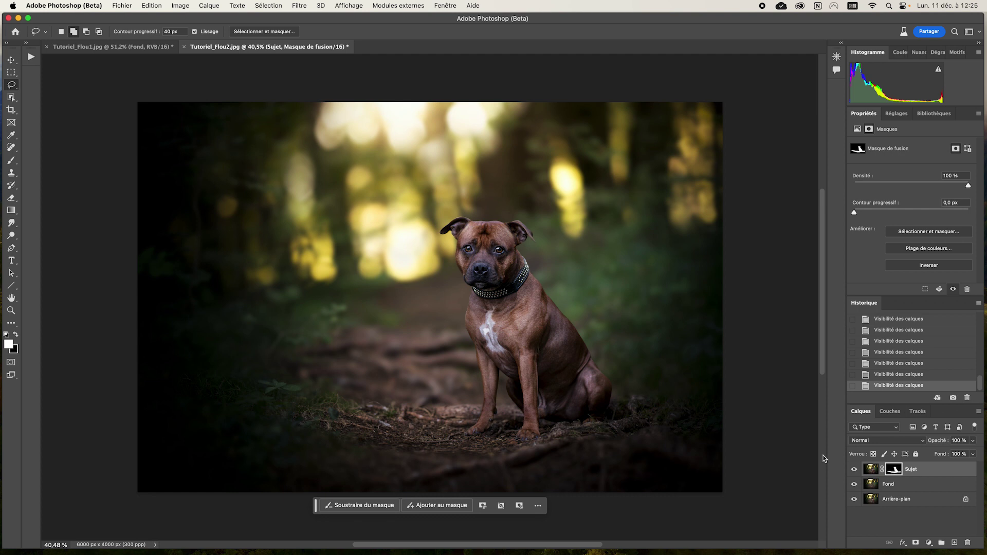
Step: Preview the mask overlay, then paint the lower-left grass back into Sujet's mask with a 250 px brush
left_click(12, 161)
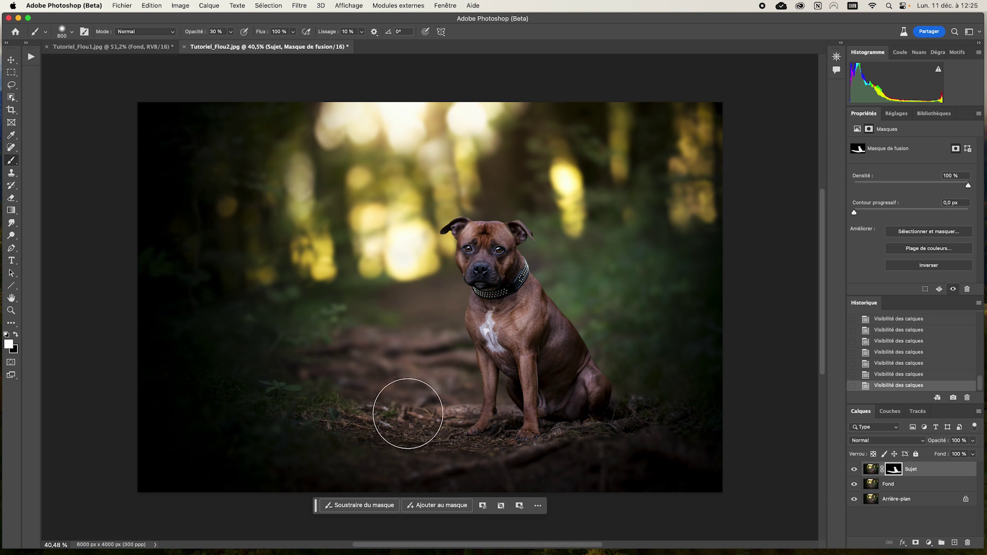
scroll(419, 416, "up", 5)
key("backslash")
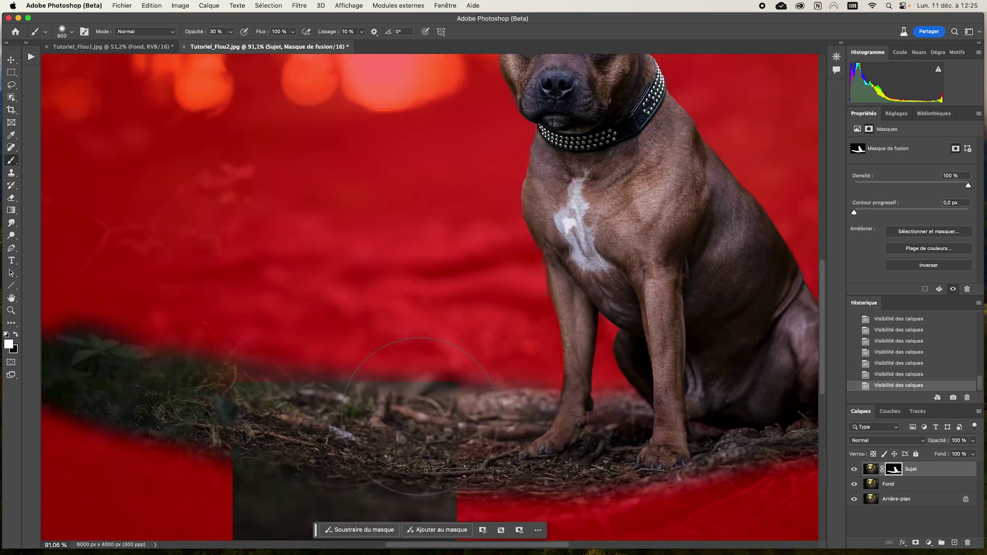
key("backslash")
scroll(419, 417, "down", 2)
scroll(419, 417, "down", 2)
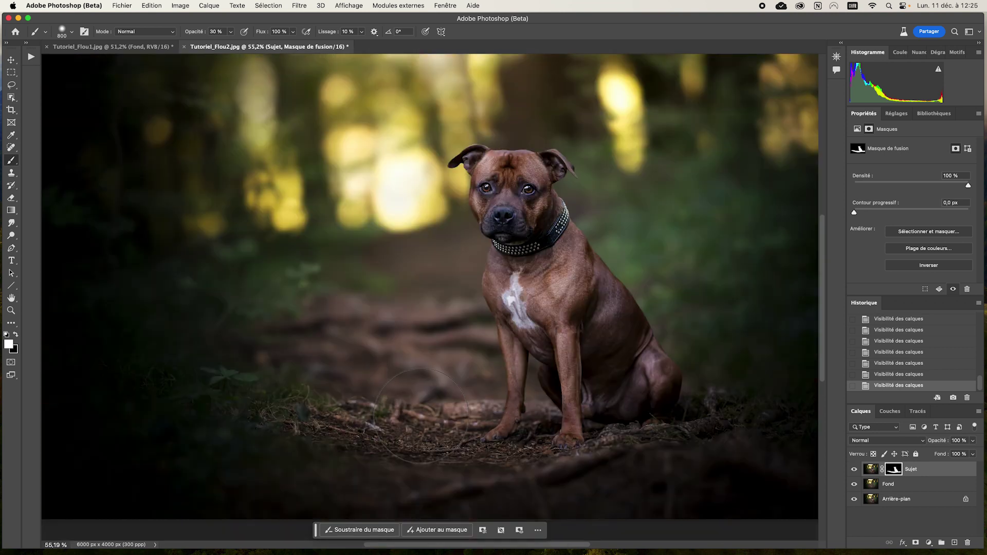
key("bracketleft")
key("bracketleft")
key("bracketleft")
key("bracketleft")
key("bracketleft")
left_click(212, 379)
Step: Toggle Sujet and blurred Fond to compare the result, then enlarge the brush to 500 px
left_click(854, 469)
left_click(854, 484)
left_click(854, 484)
left_click(854, 484)
left_click(855, 485)
left_click(854, 485)
left_click(854, 484)
left_click(854, 484)
left_click(854, 484)
left_click(854, 484)
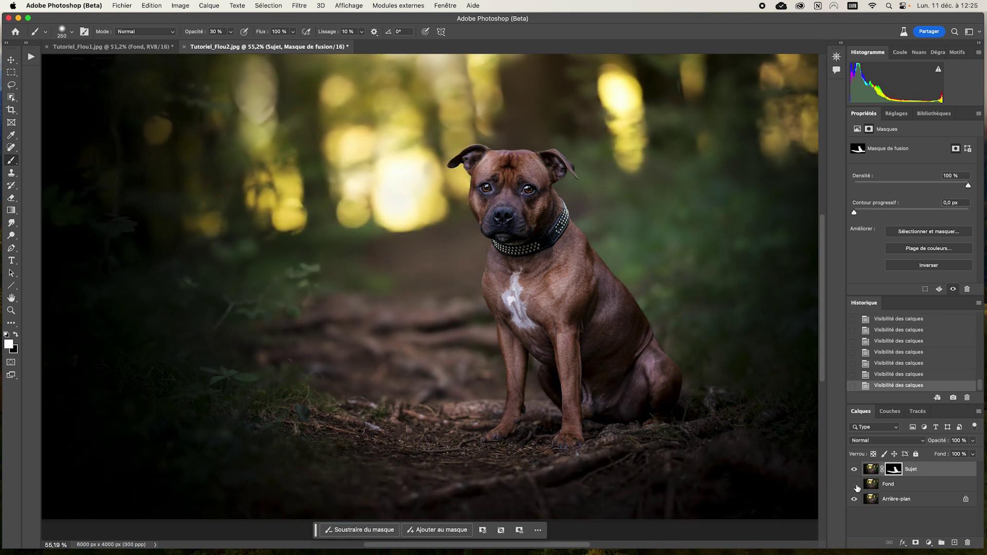
left_click(855, 484)
left_click(854, 484)
key("bracketright")
key("bracketright")
key("bracketright")
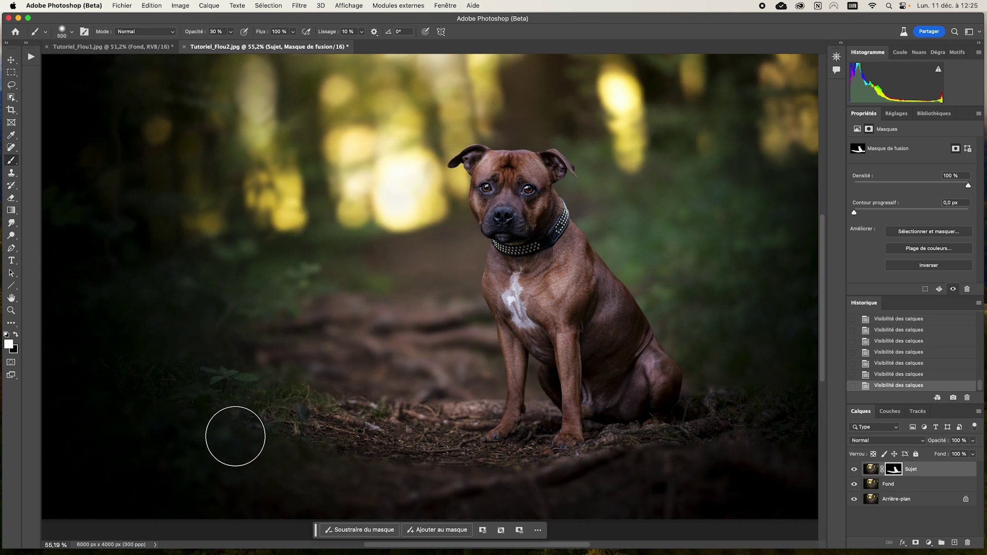
right_click(234, 437)
Step: Set brush hardness to 0% and paint the ground near and beside the dog into the mask
left_click_drag(295, 428, 282, 428)
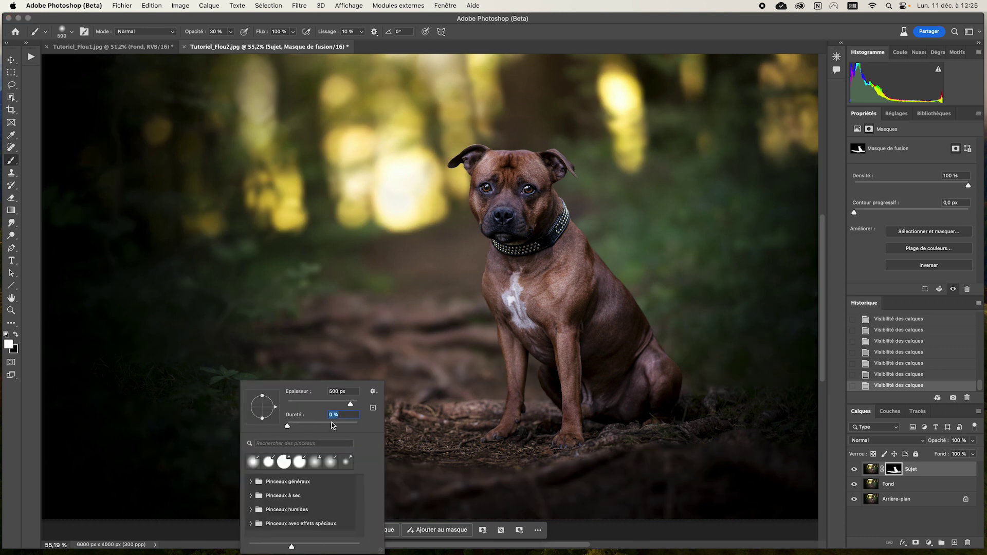
left_click(214, 429)
left_click(389, 454)
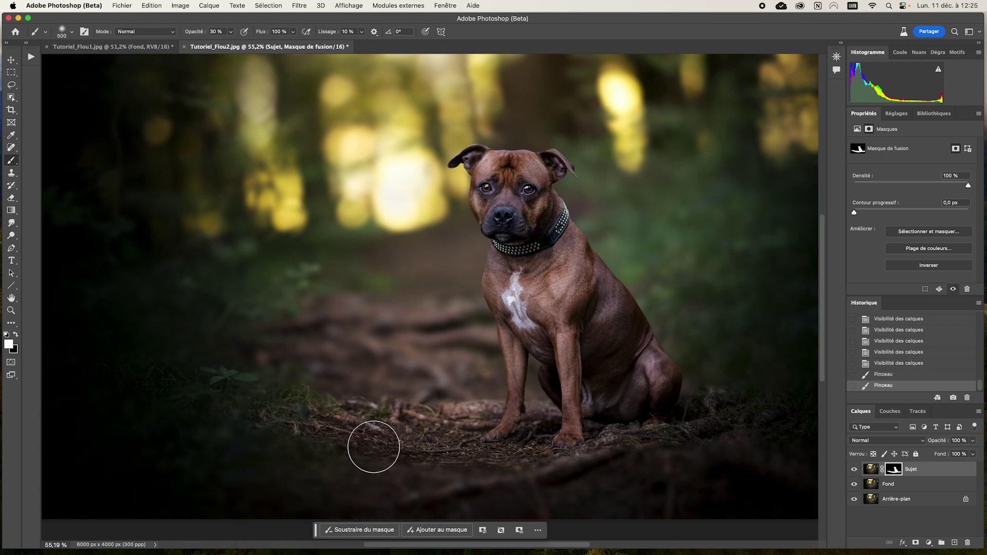
mouse_move(416, 460)
left_mouse_down()
mouse_move(577, 456)
mouse_move(489, 360)
left_mouse_up()
left_click_drag(421, 359, 740, 352)
Step: Adjust the brush between 400 and 800 px while repositioning the view of the ground
key("bracketright")
key("bracketright")
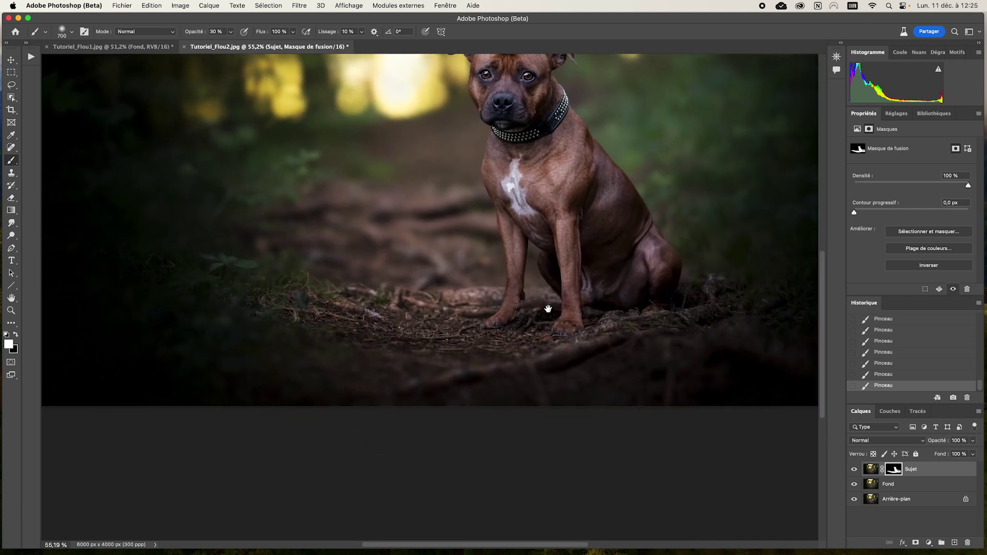
left_click_drag(548, 308, 540, 306)
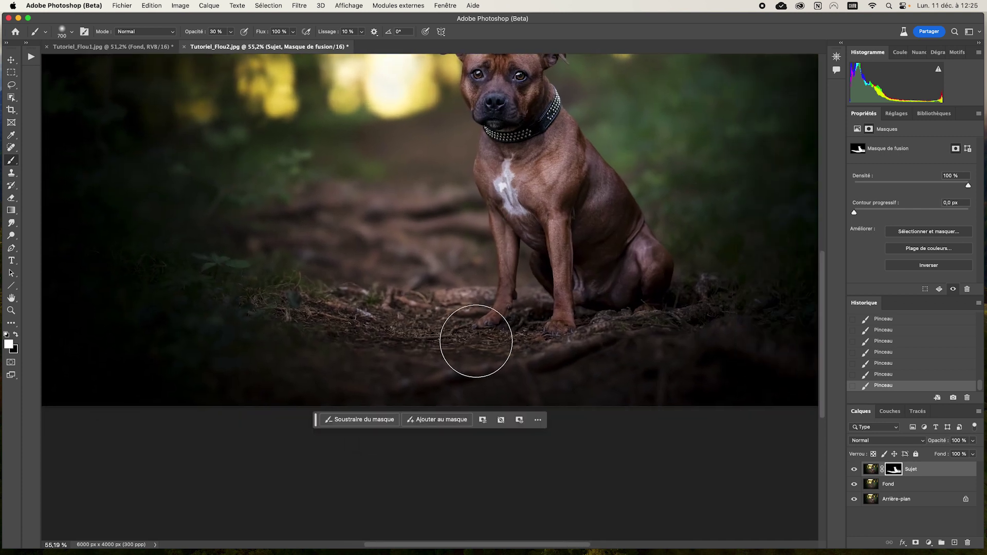
key("bracketleft")
key("bracketleft")
key("bracketleft")
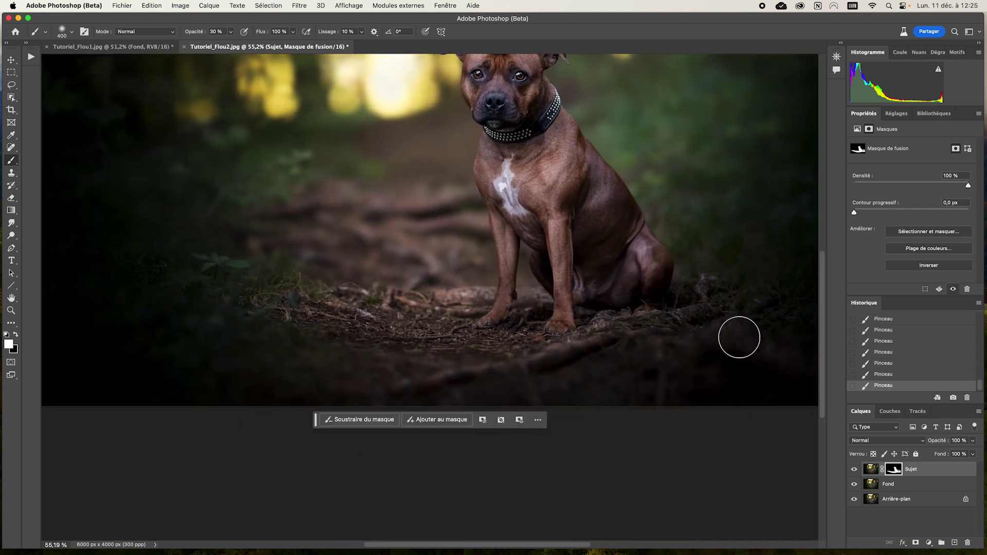
key("bracketright")
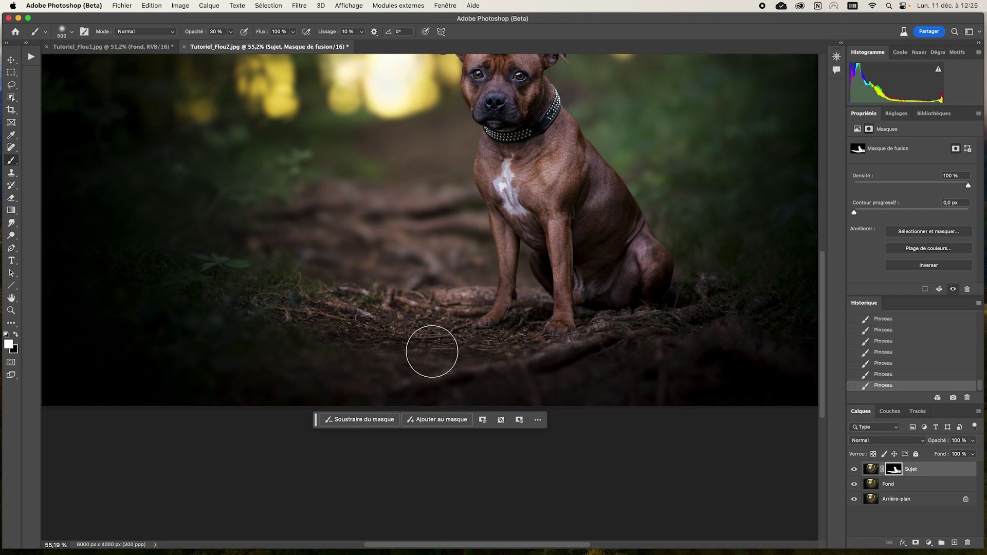
left_click_drag(522, 196, 525, 313)
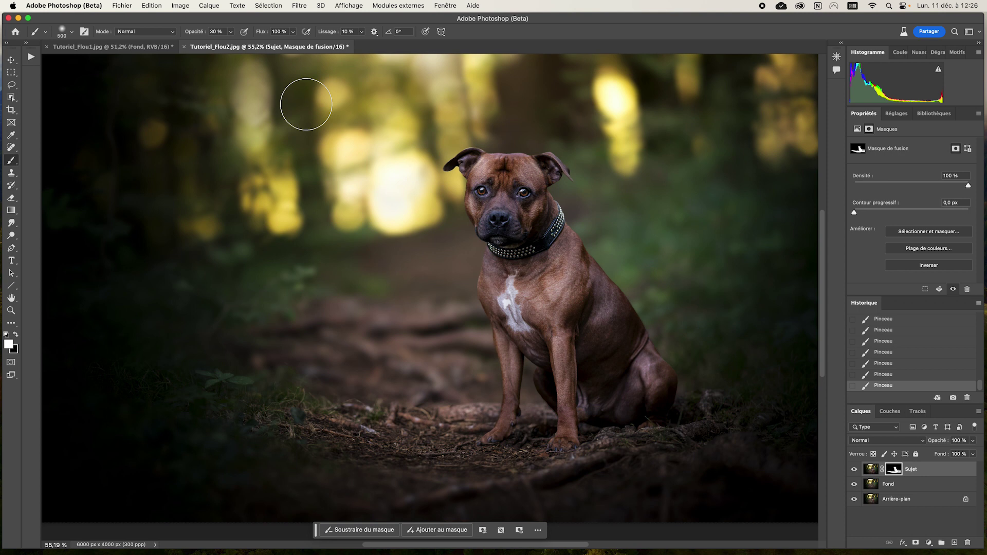
key("bracketright")
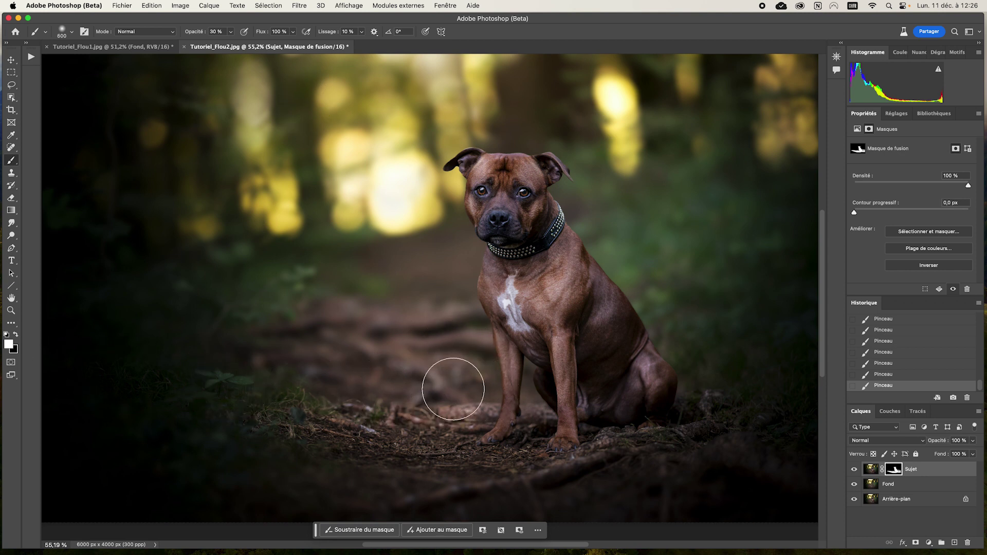
key("bracketright")
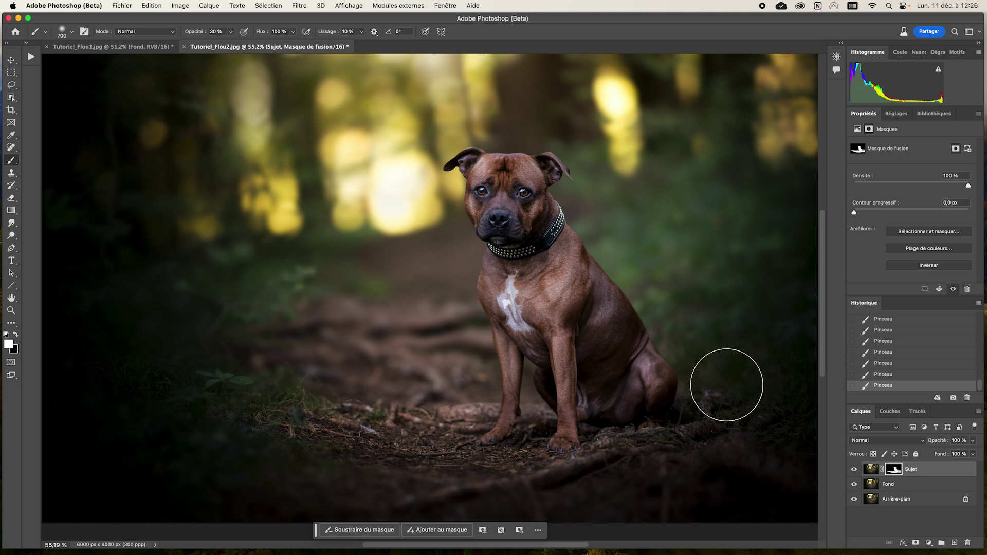
key("bracketright")
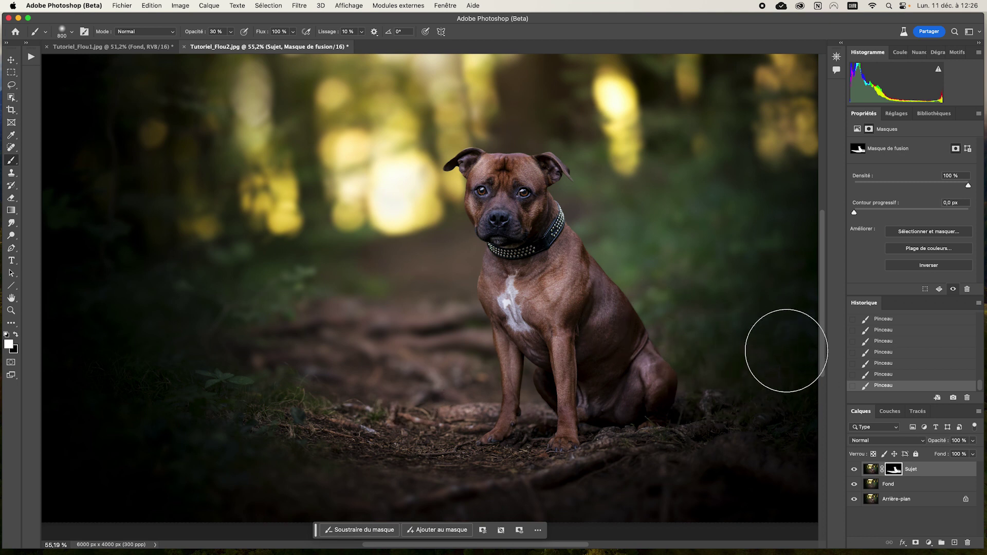
left_click_drag(738, 370, 690, 276)
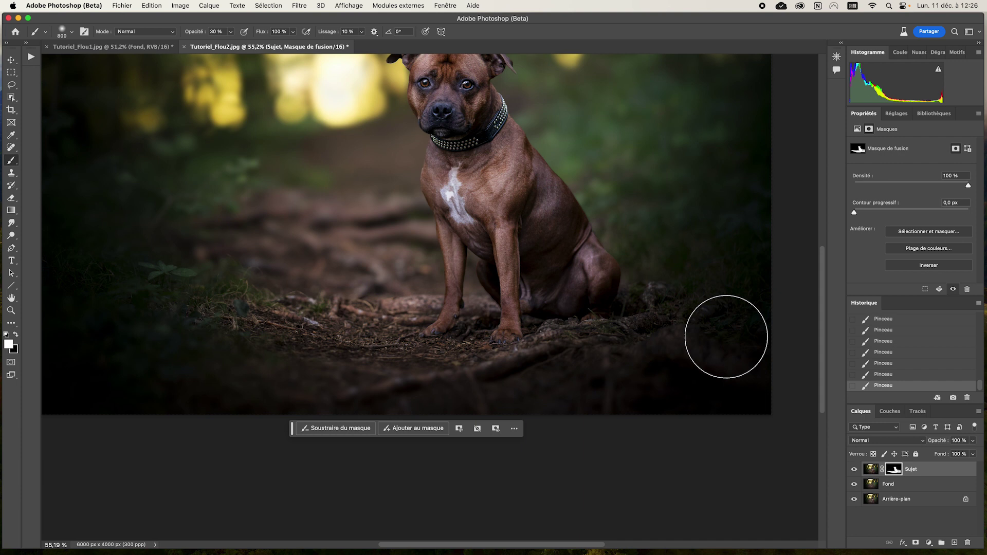
scroll(375, 341, "left", 3)
scroll(375, 341, "up", 2)
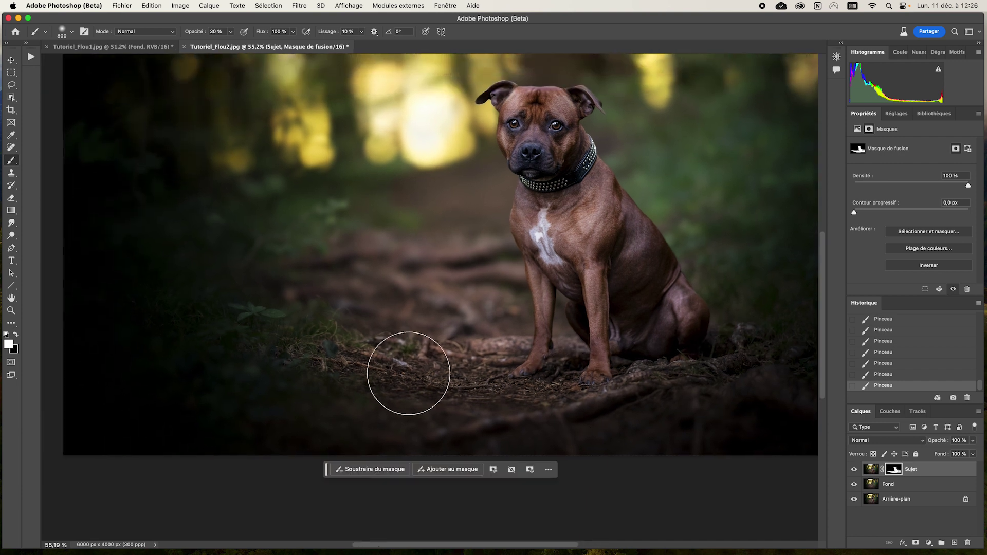
Step: Compare with Fond toggled, then paint the left ground and front-paw area into the mask
left_click(854, 484)
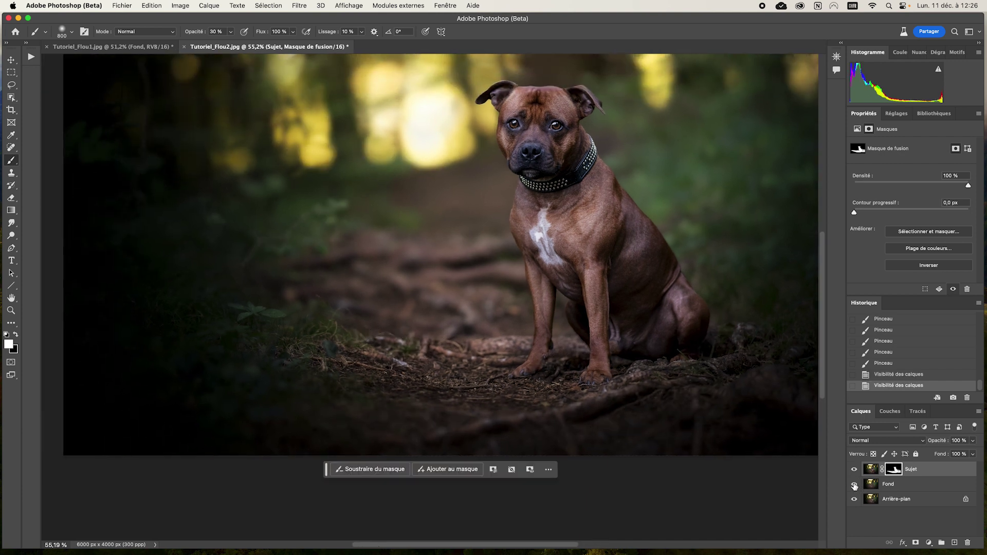
left_click(854, 484)
left_click(854, 484)
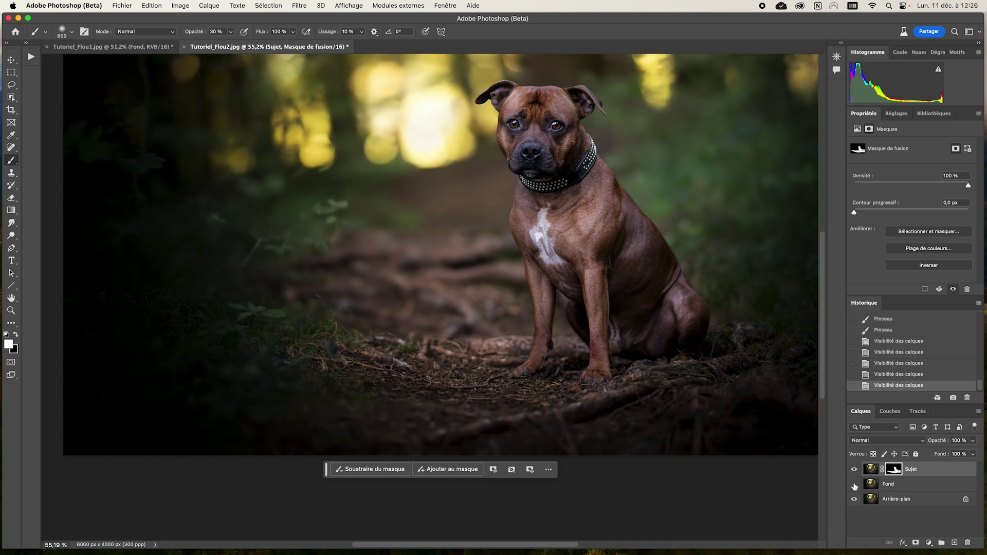
left_click(854, 485)
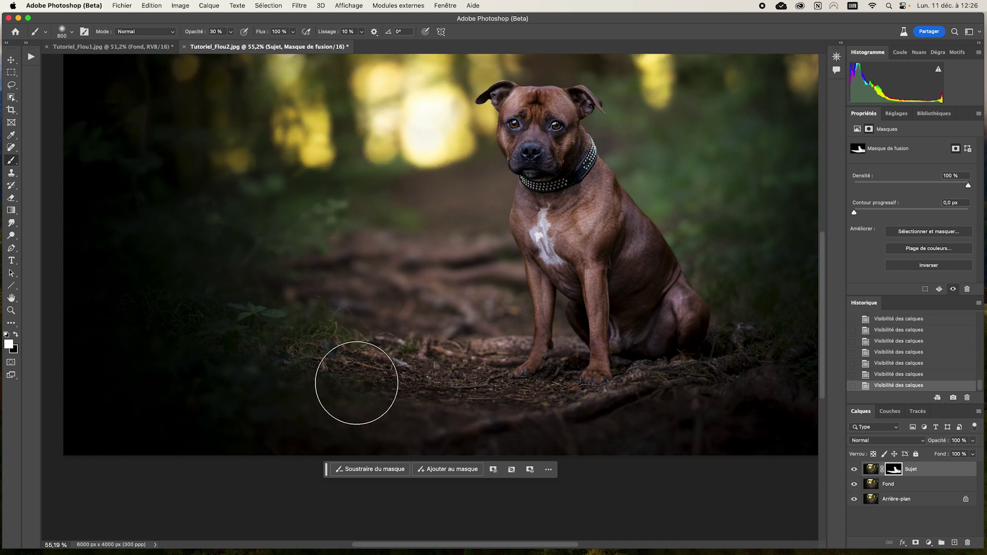
mouse_move(522, 411)
left_mouse_down()
mouse_move(363, 392)
mouse_move(227, 357)
mouse_move(288, 370)
left_mouse_up()
key("bracketleft")
scroll(595, 402, "right", 5)
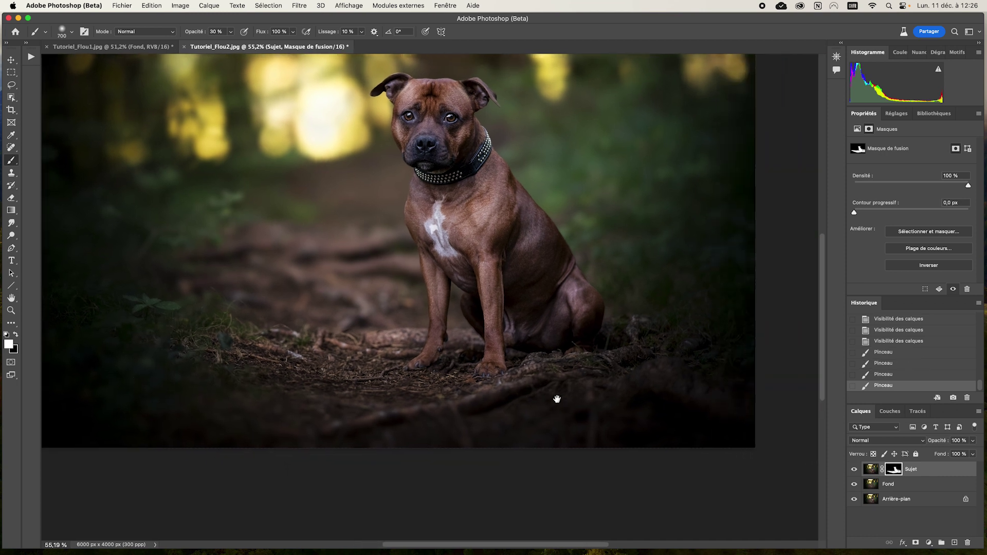
left_click_drag(452, 386, 599, 385)
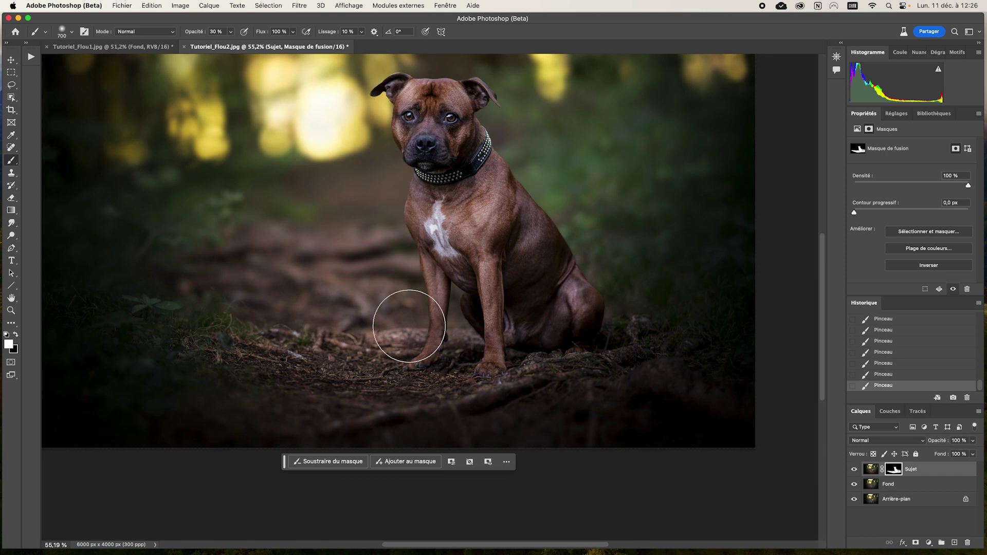
Step: Load the Sujet mask as a selection to check it, deselect, and toggle Fond to compare
scroll(396, 318, "down", 5)
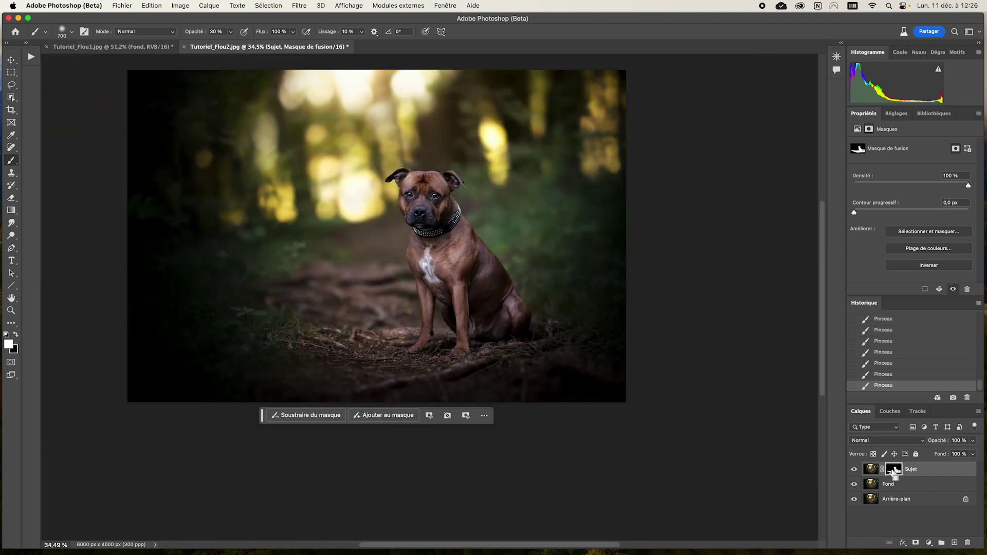
left_click(893, 469, "super")
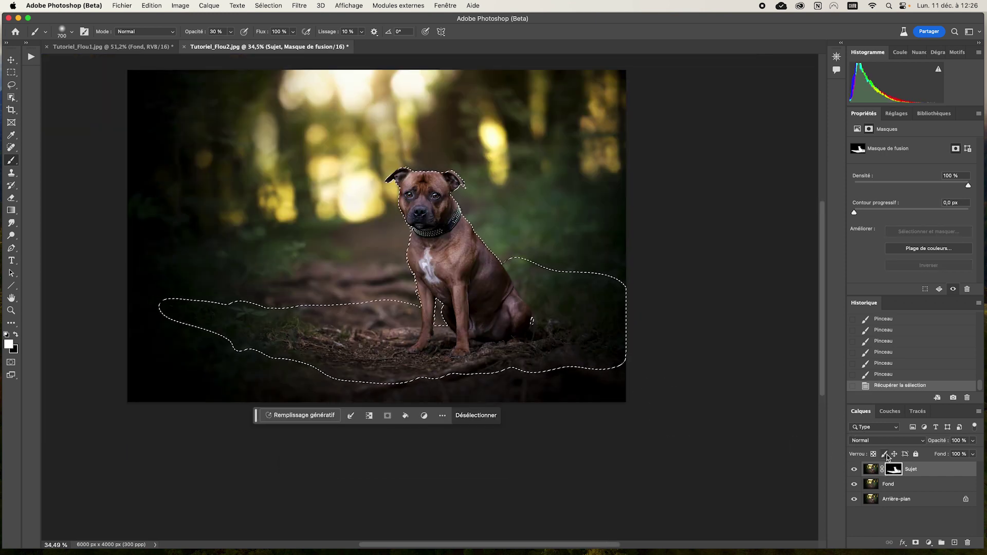
left_click(893, 470, "super")
key("super+d")
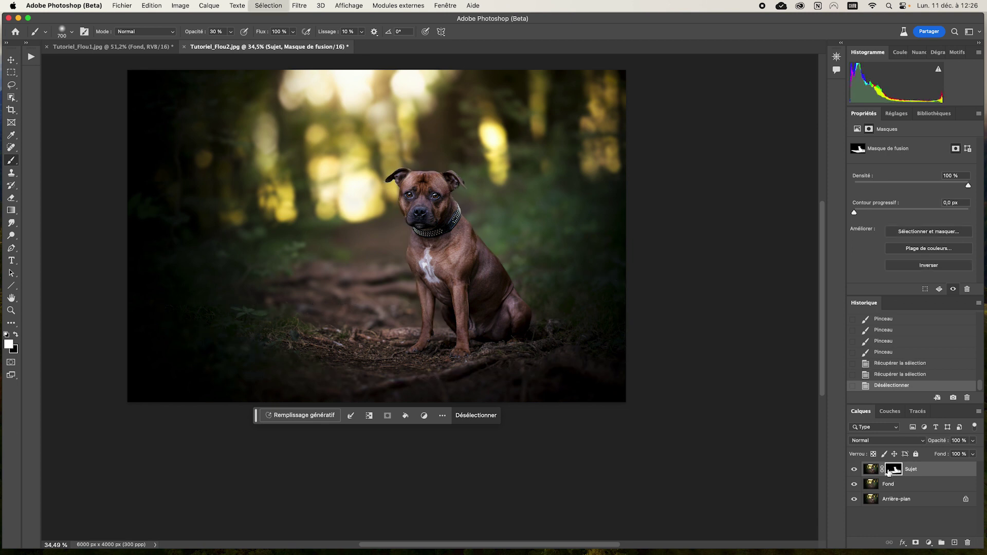
double_click(854, 484)
double_click(854, 484)
double_click(854, 484)
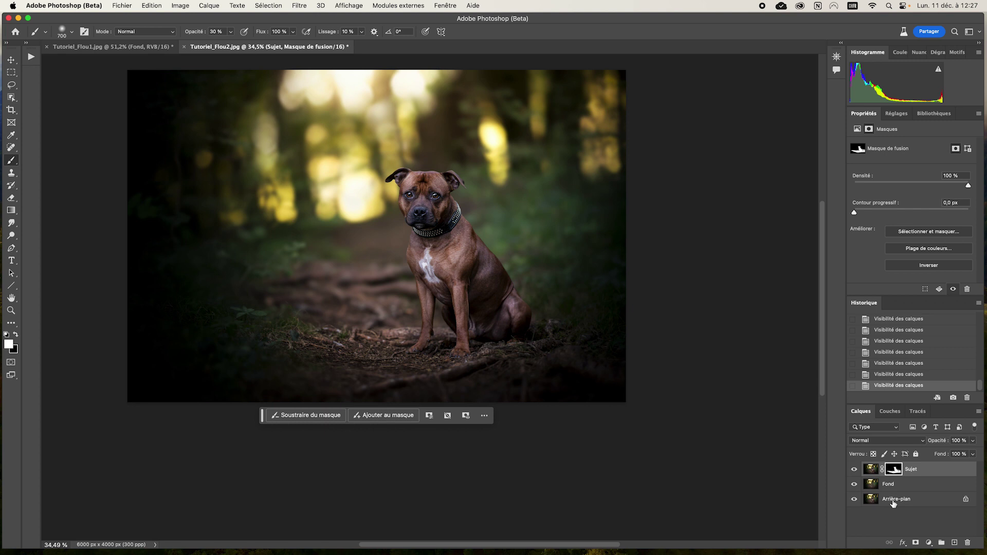
left_click(855, 488)
left_click(856, 486)
left_click(855, 486)
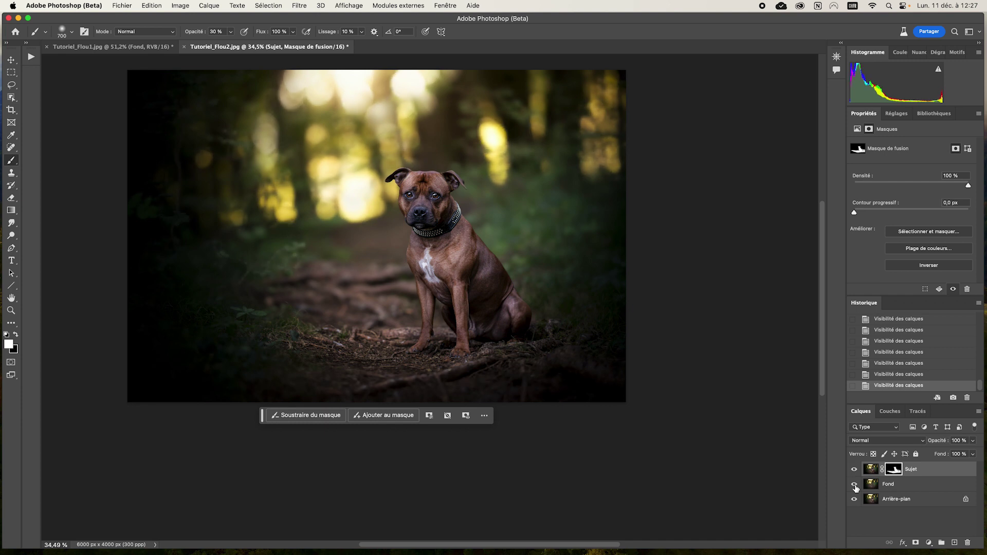